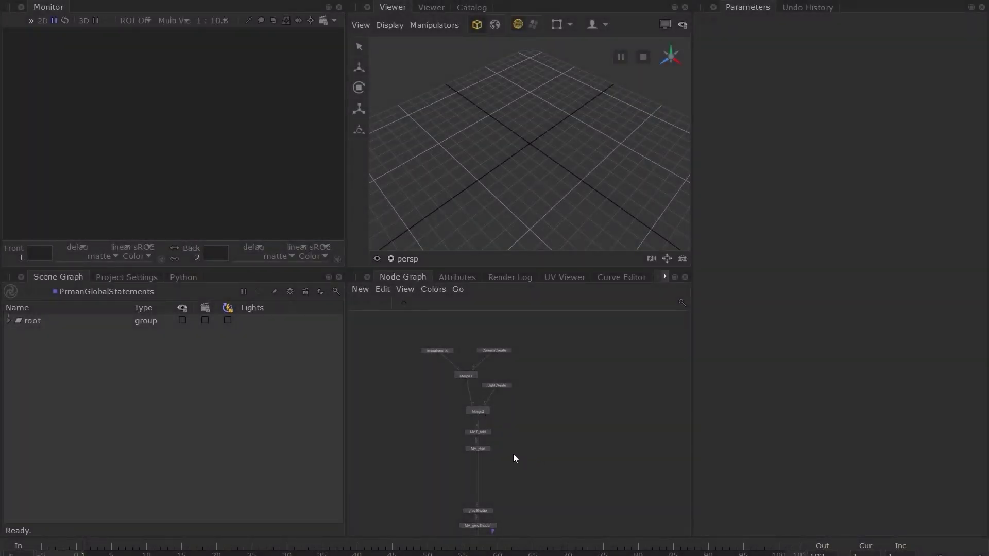
# - Marquee-select LightCreate, Merge2, MAT_hdri and MA_Hdri and disable all four with Alt+D
pyautogui.moveTo(525, 459); pyautogui.dragTo(456, 385)
pyautogui.hotkey('alt', 'd')
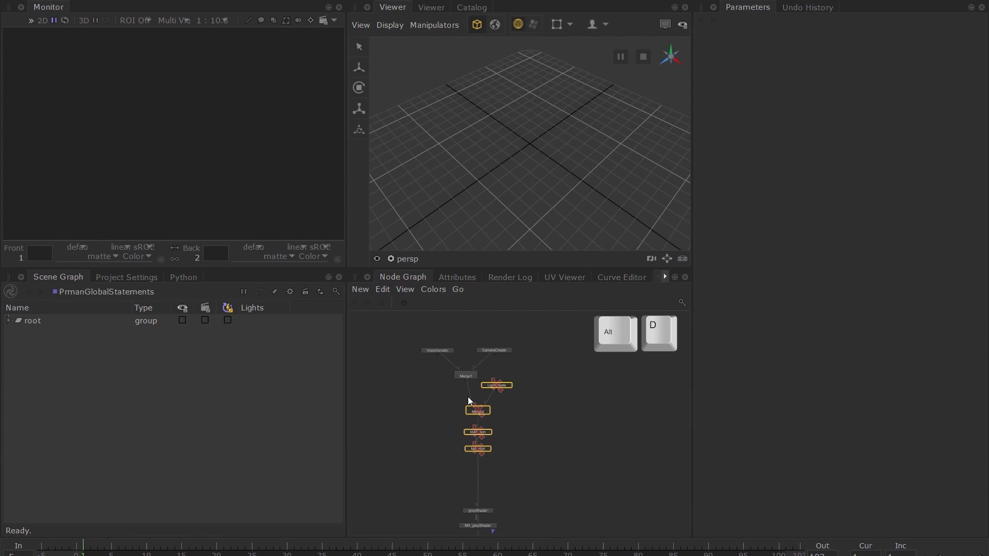
pyautogui.moveTo(502, 428); pyautogui.dragTo(523, 428, button='middle')
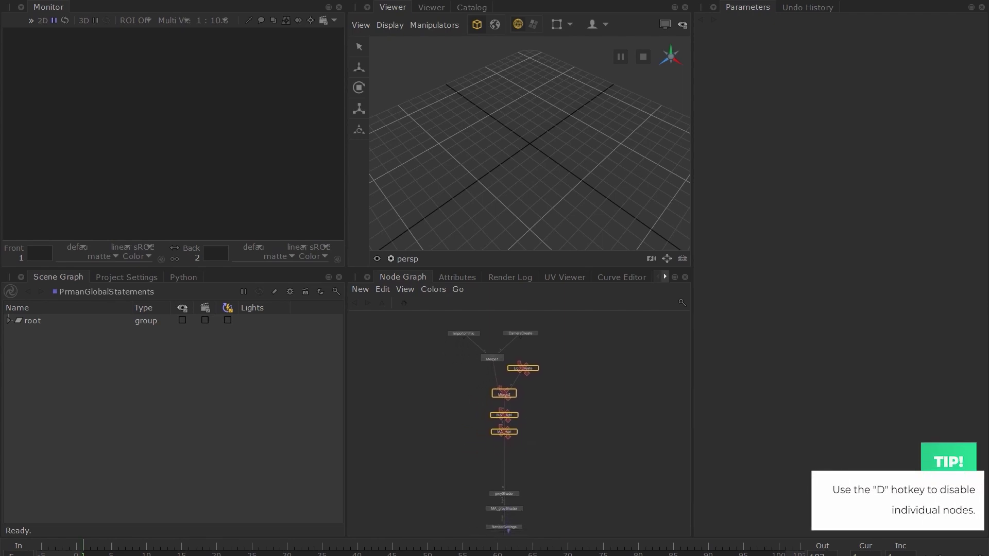
# - Create a GafferThree node and drop it into the chain between the disabled nodes and greyShader
pyautogui.click(528, 441)
pyautogui.press('Tab')
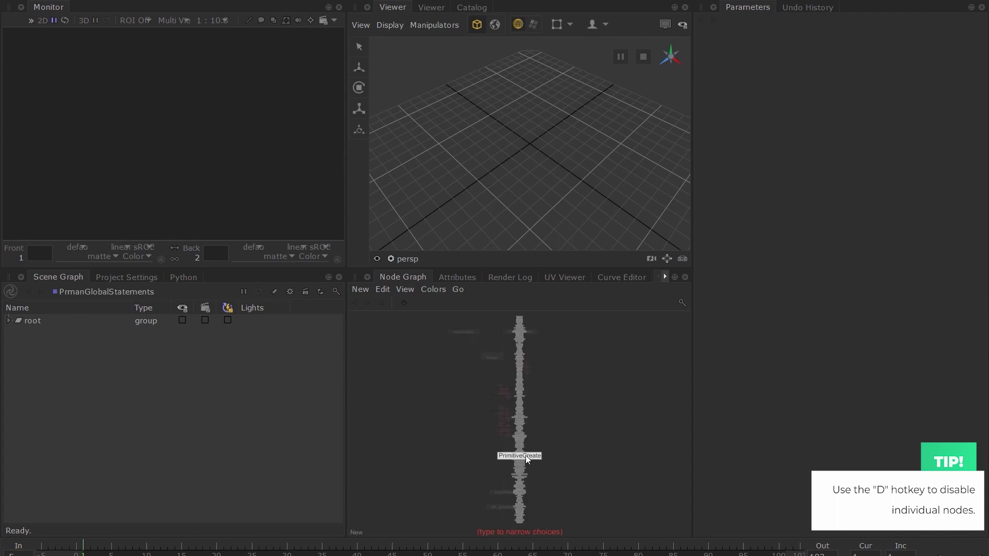
pyautogui.write('ga')
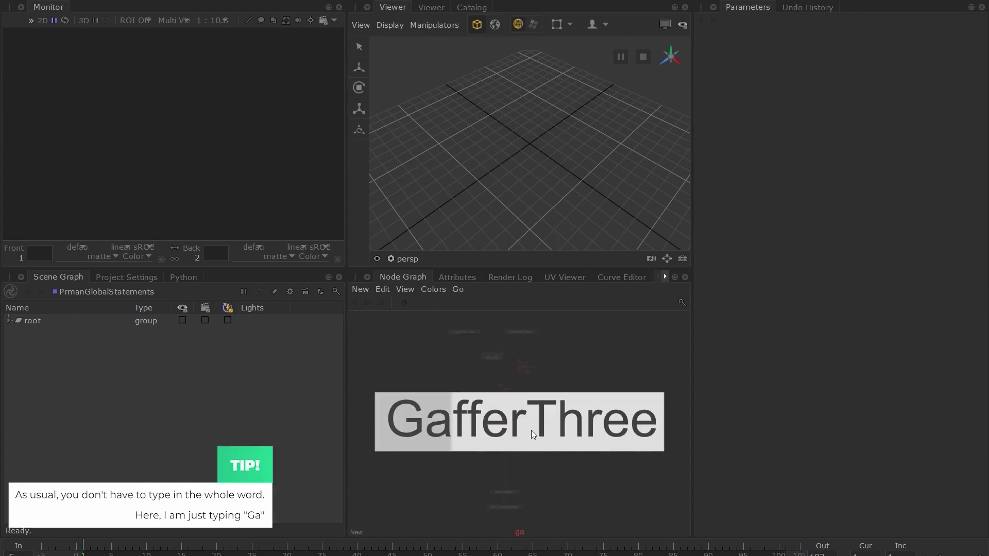
pyautogui.press('Return')
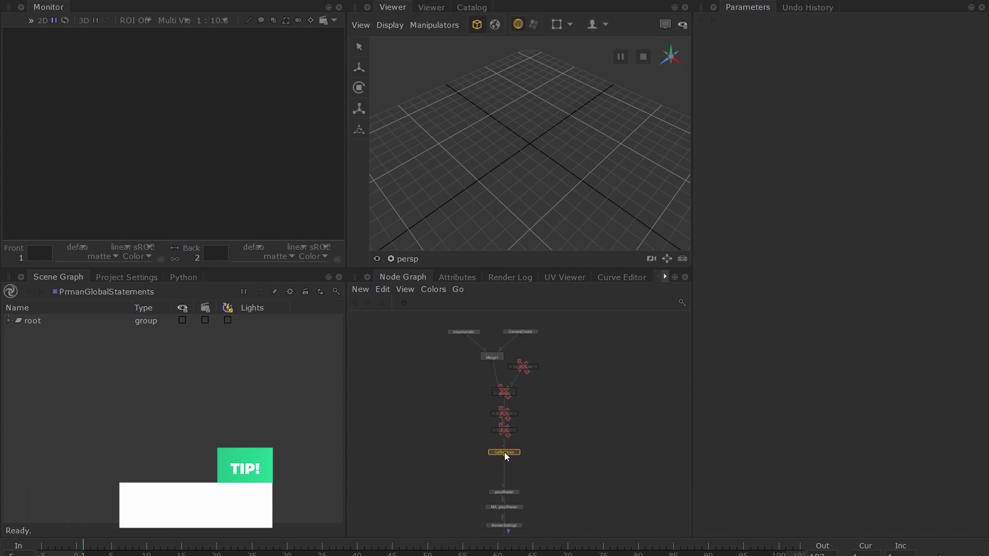
pyautogui.click(501, 455)
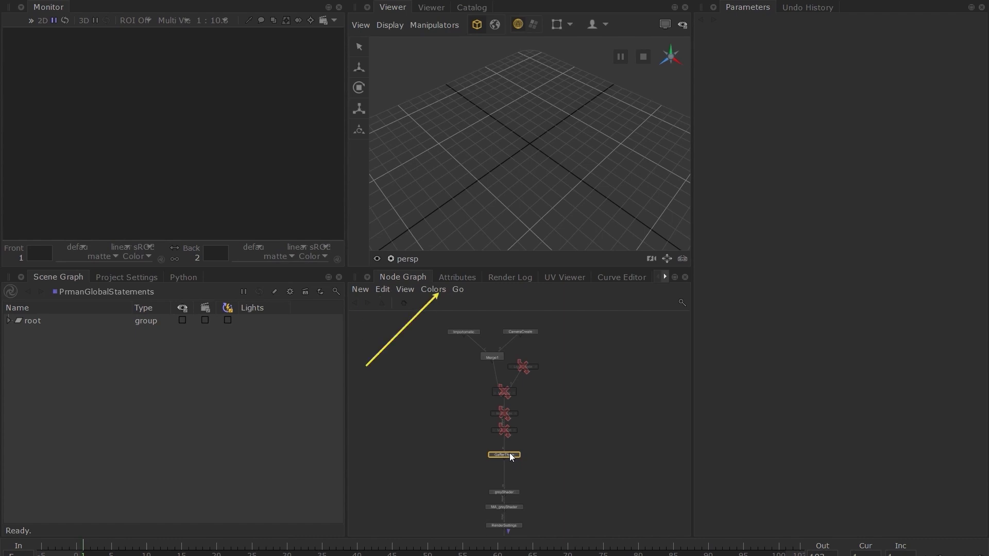
# - Colour the GafferThree node brown, zoom in on it, and select it
pyautogui.click(433, 289)
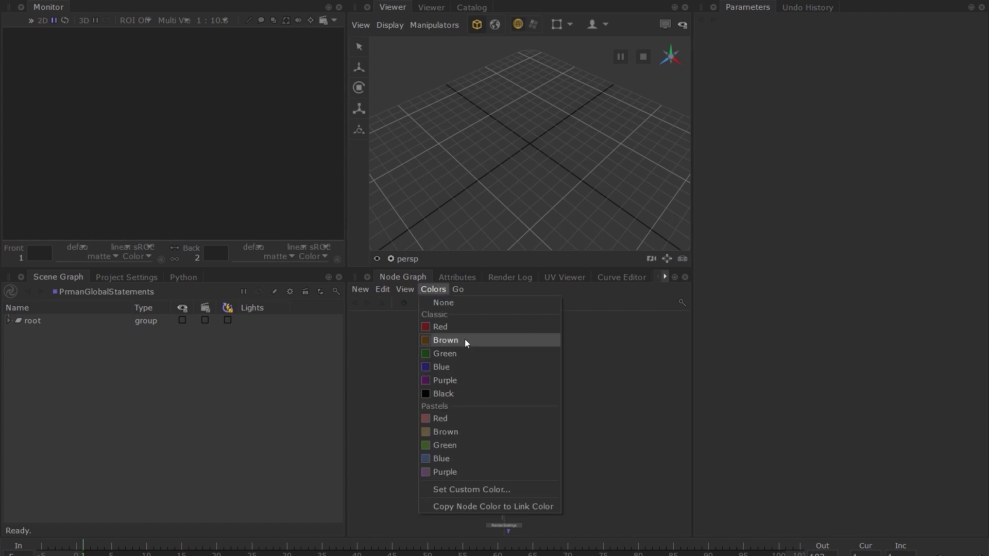
pyautogui.click(465, 339)
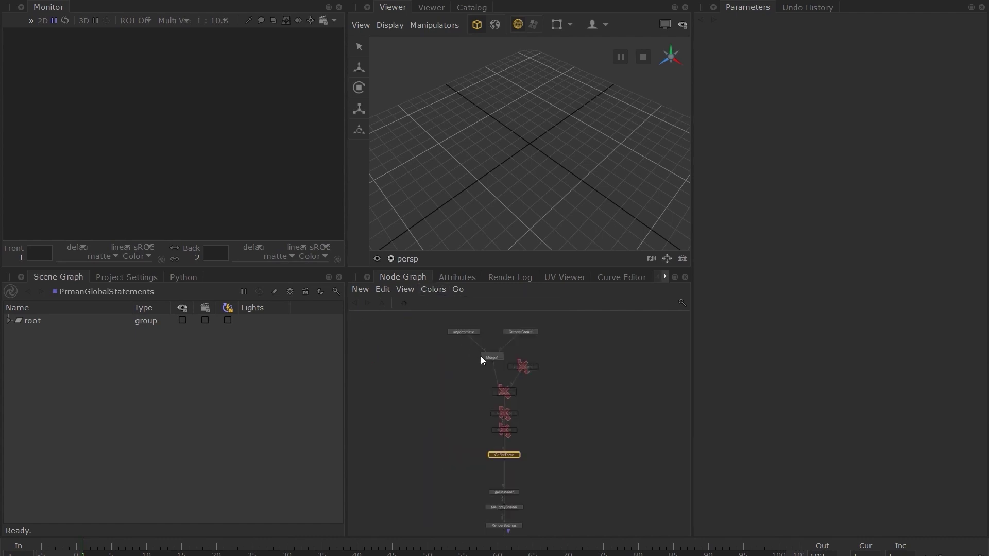
pyautogui.scroll(3, 536, 439)
pyautogui.moveTo(536, 440); pyautogui.dragTo(567, 446, button='middle')
pyautogui.click(567, 443)
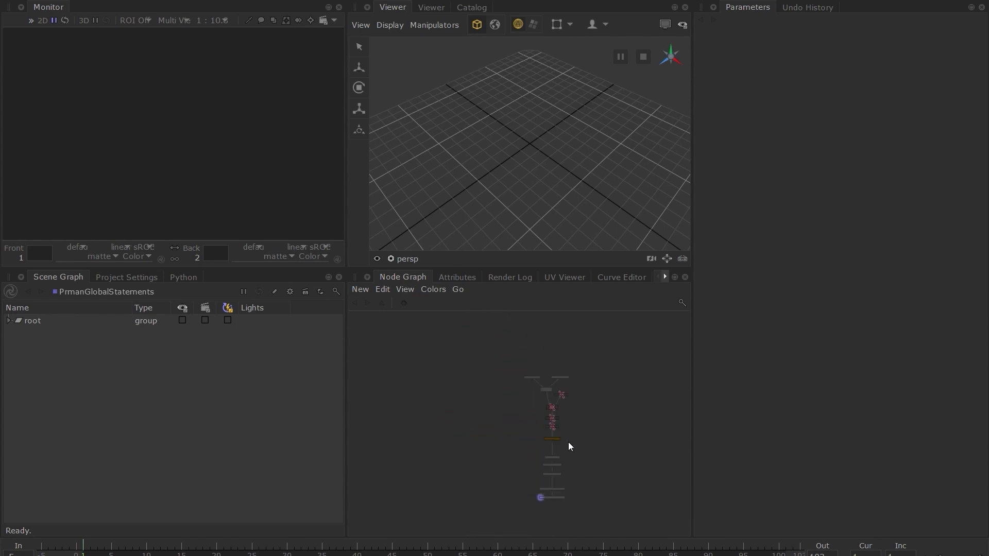
pyautogui.moveTo(557, 440); pyautogui.dragTo(517, 407, button='middle')
pyautogui.click(513, 405)
# - Set GafferThree's view and edit flags, expand root, world and lgt to show gaffer, and select its path
pyautogui.press('e')
pyautogui.press('v')
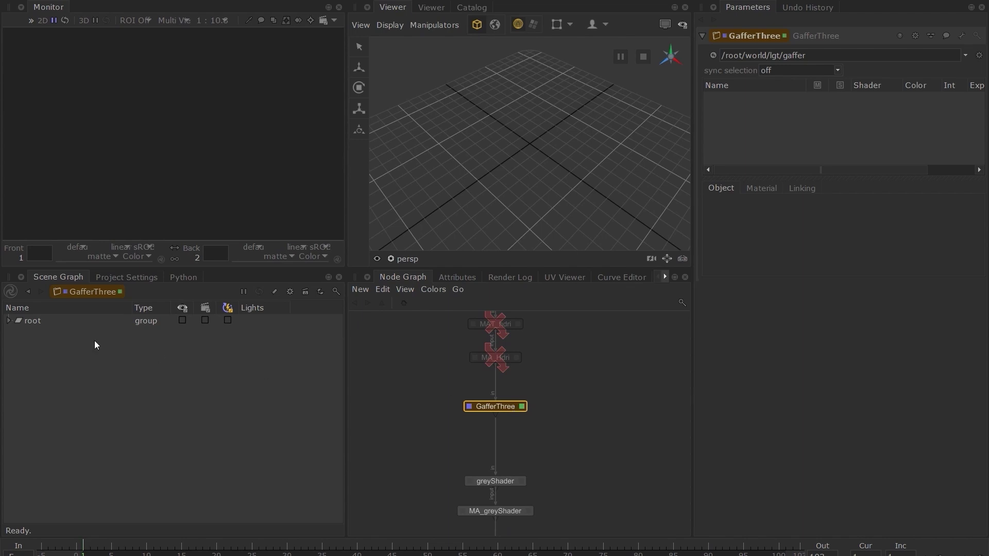
pyautogui.click(9, 320)
pyautogui.click(18, 334)
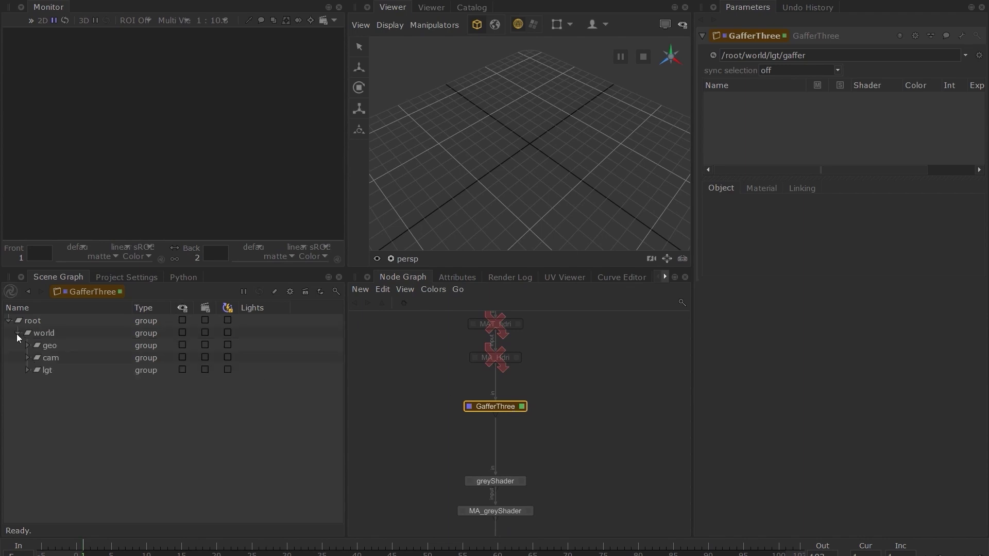
pyautogui.click(26, 371)
pyautogui.moveTo(805, 55); pyautogui.dragTo(690, 59)
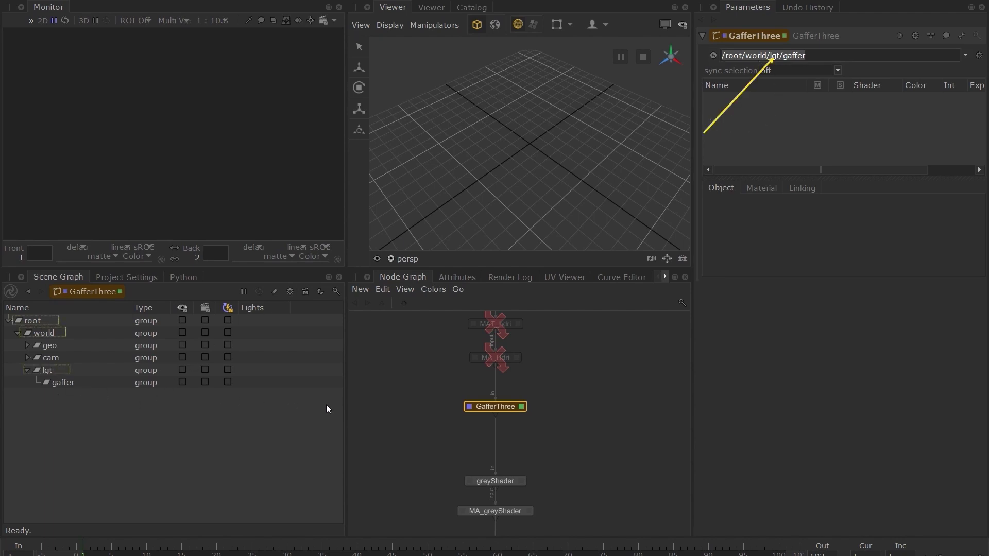
pyautogui.moveTo(524, 433)
pyautogui.mouseDown(button='middle')
pyautogui.moveTo(494, 452)
pyautogui.moveTo(506, 456)
pyautogui.mouseUp(button='middle')
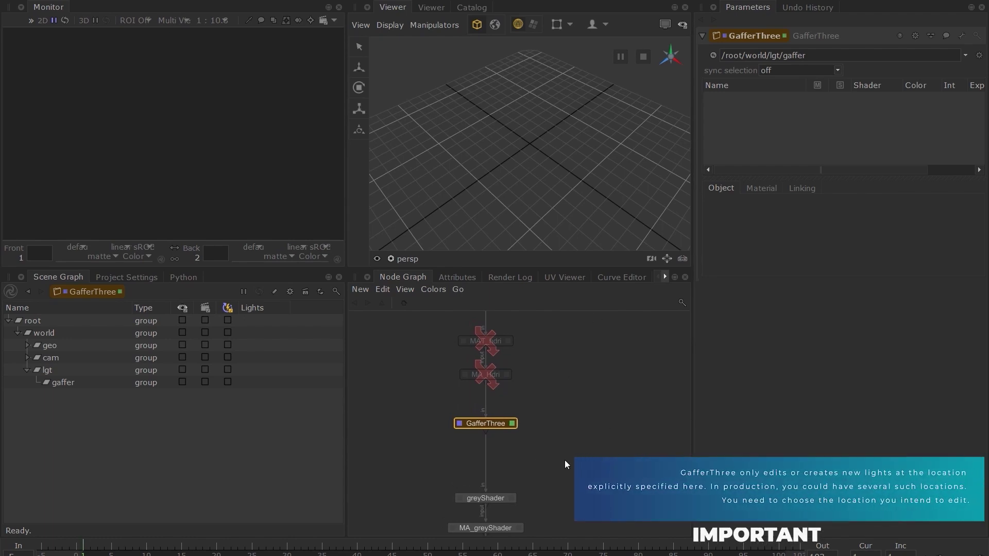
# - Change 'gaffer' to 'ldev_rig' in the location, giving /root/world/lgt/ldev_rig
pyautogui.doubleClick(819, 54)
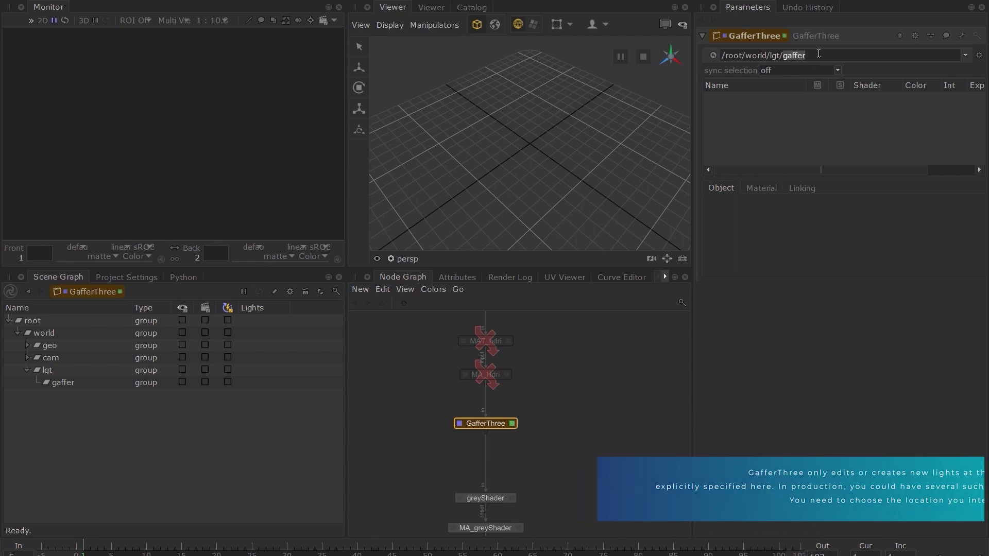
pyautogui.write('ldev_')
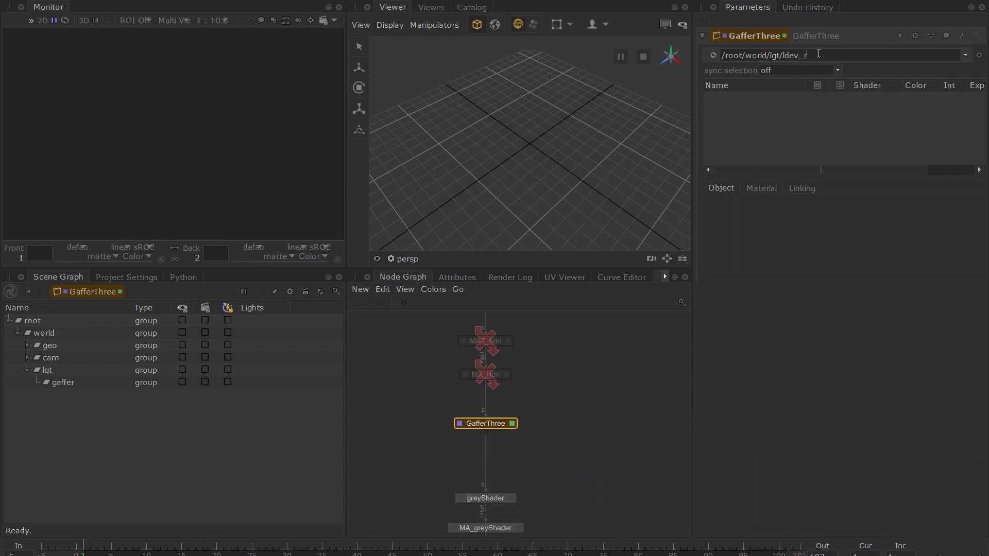
pyautogui.write('rig')
pyautogui.press('Return')
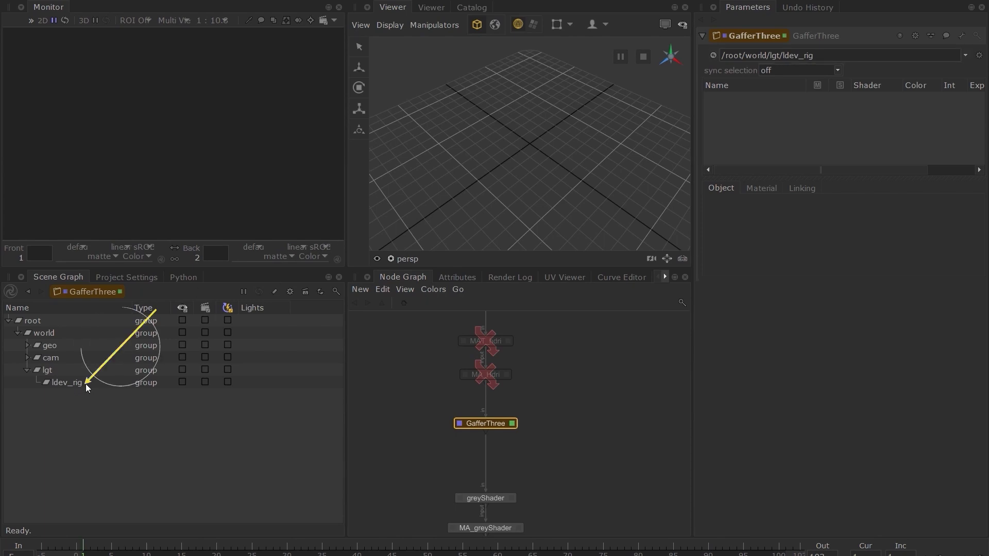
# - Add a PxrDomeLight from the Add PRMan Light menu and name it 'hdri'
pyautogui.moveTo(516, 453); pyautogui.dragTo(498, 444, button='middle')
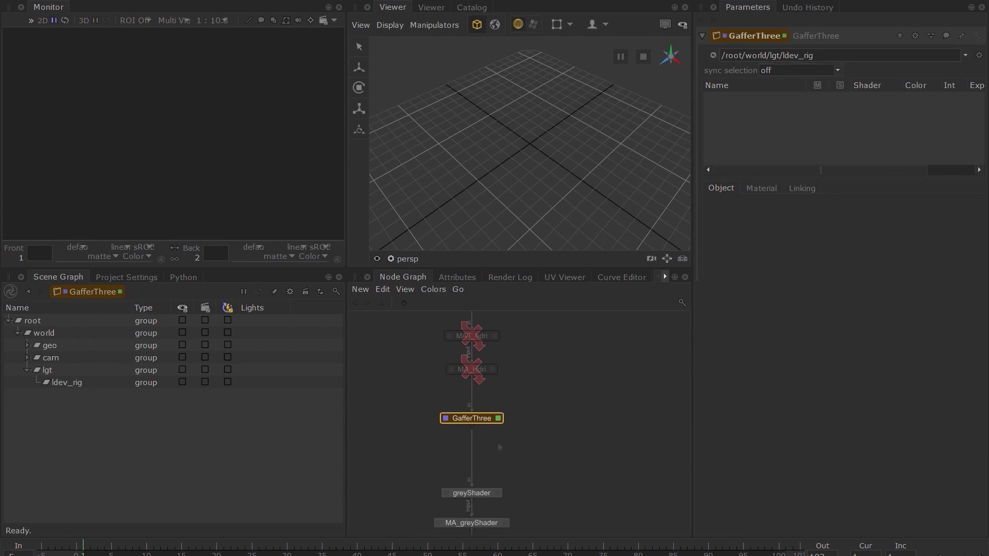
pyautogui.rightClick(762, 113)
pyautogui.moveTo(792, 116)
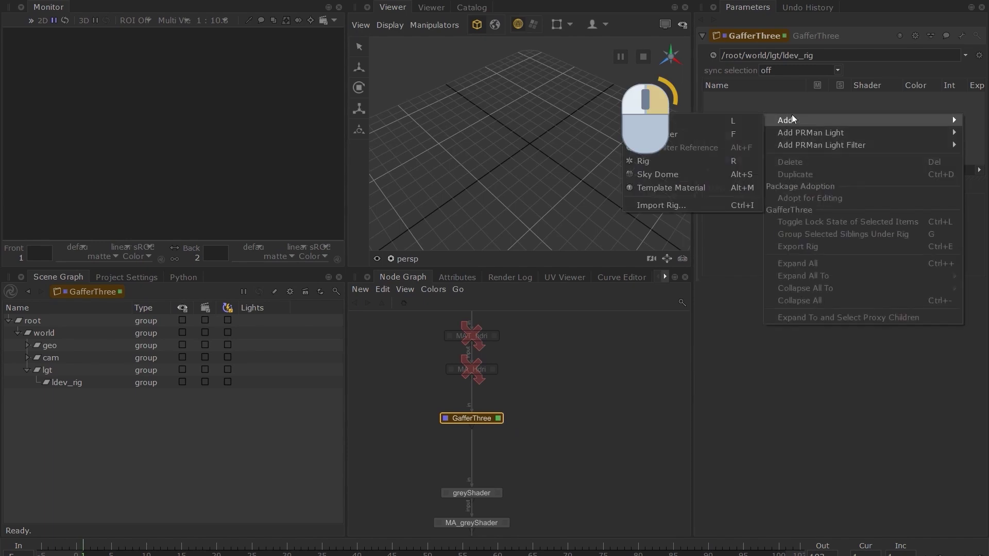
pyautogui.moveTo(867, 129)
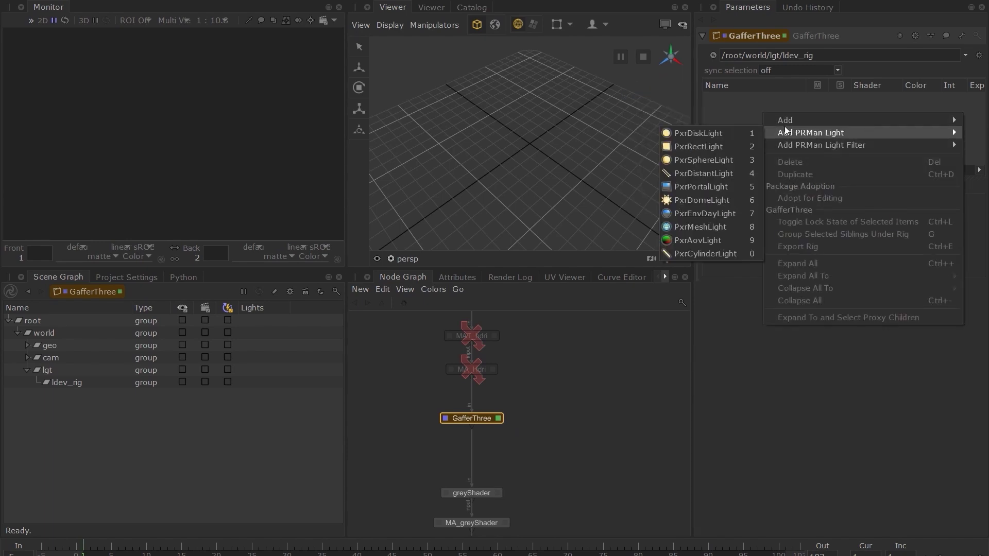
pyautogui.click(743, 199)
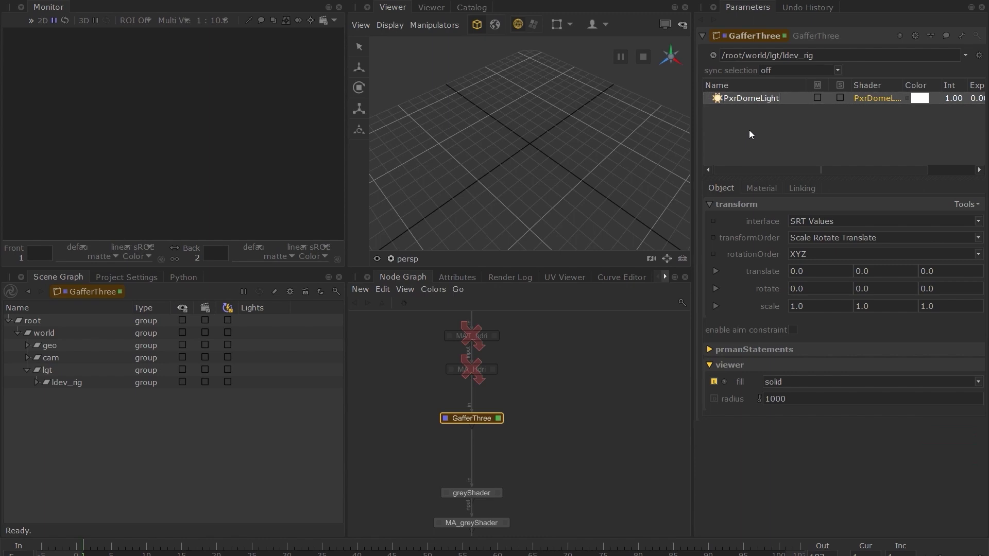
pyautogui.hotkey('ctrl', 'a')
pyautogui.write('hdri')
pyautogui.press('Return')
# - Expand ldev_rig, zoom out and orbit the Viewer, and frame the hdri dome with F
pyautogui.click(36, 382)
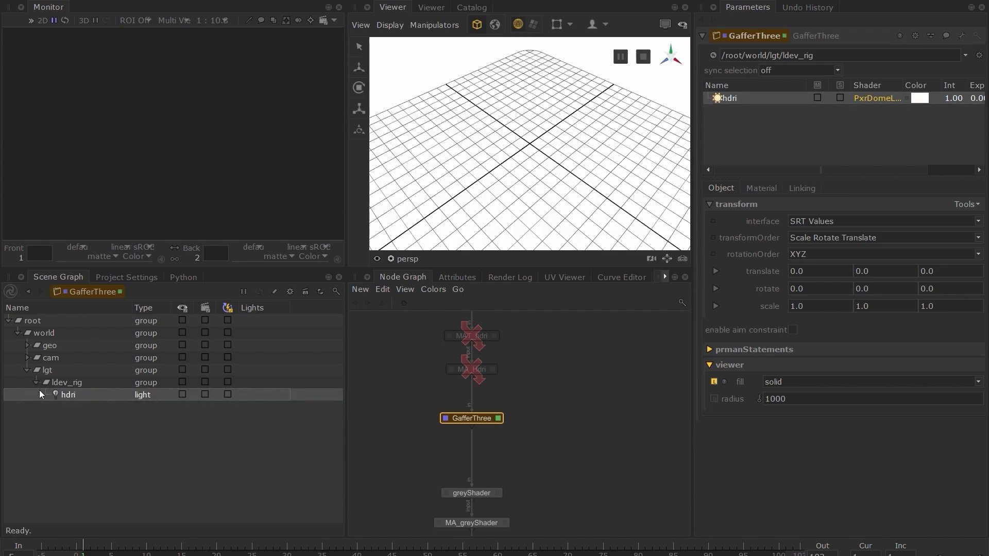
pyautogui.scroll(-5, 515, 201)
pyautogui.scroll(-4, 523, 184)
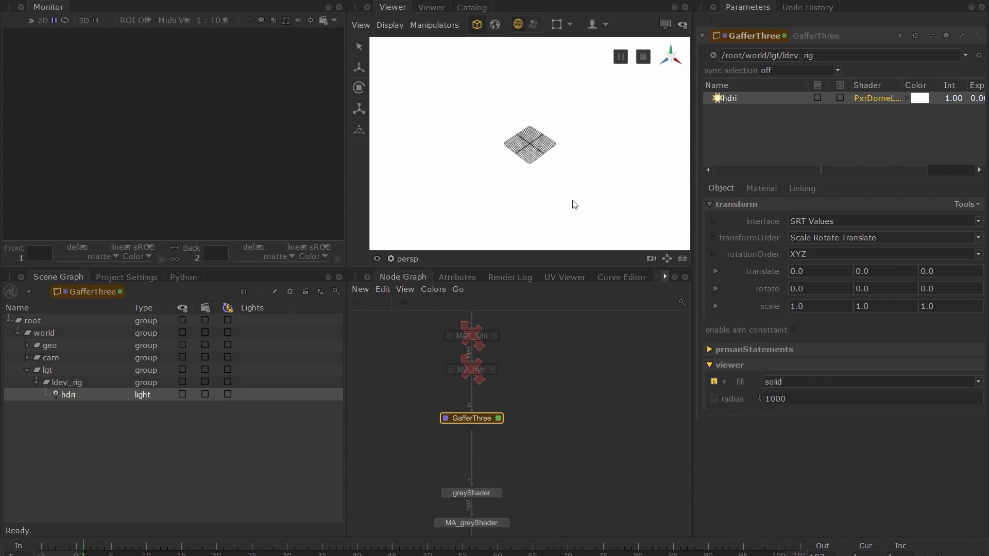
pyautogui.keyDown('alt'); pyautogui.moveTo(585, 208); pyautogui.dragTo(561, 190); pyautogui.keyUp('alt')
pyautogui.press('f')
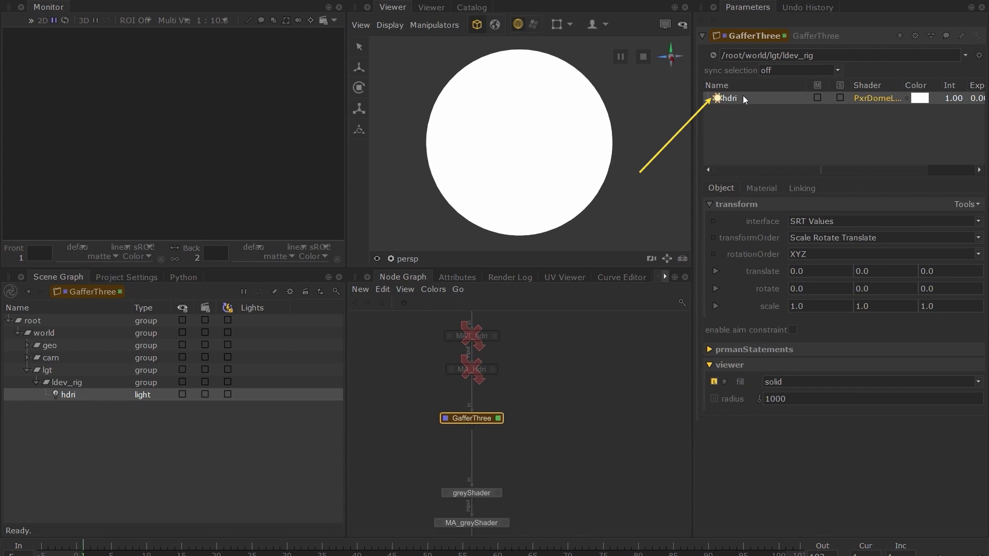
# - Load studio_small.tx as the hdri dome light's Color Map and orbit to see the studio room
pyautogui.click(761, 189)
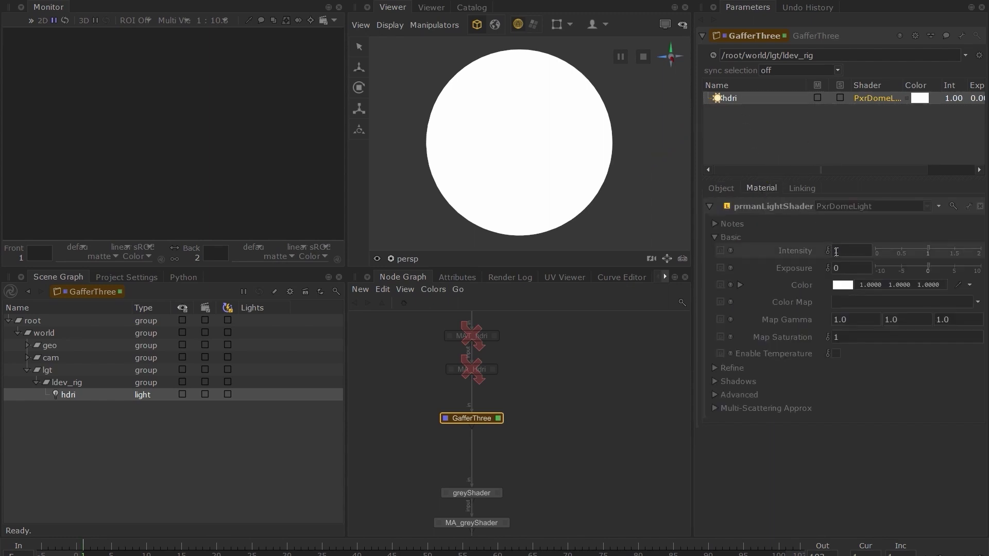
pyautogui.click(978, 302)
pyautogui.click(971, 319)
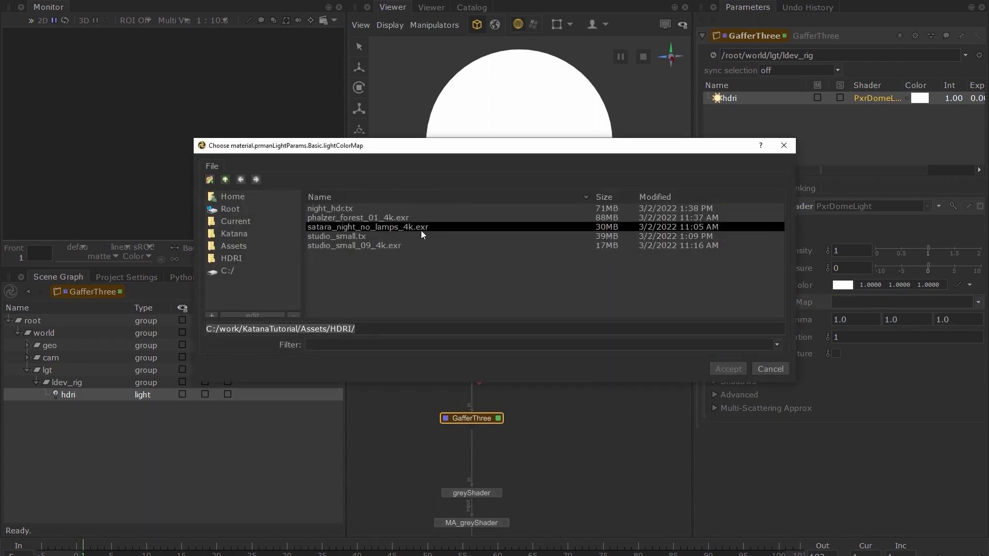
pyautogui.doubleClick(347, 237)
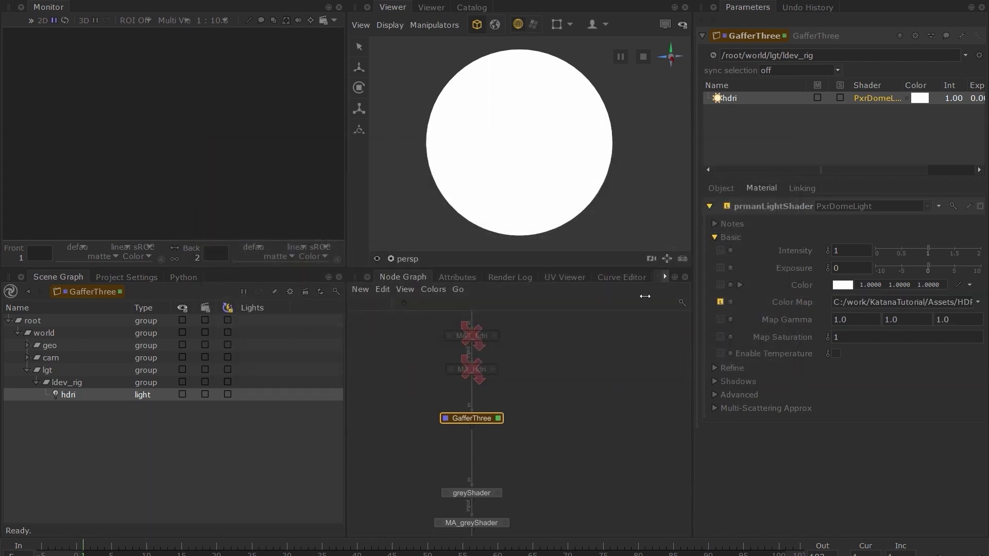
pyautogui.keyDown('alt'); pyautogui.moveTo(561, 245); pyautogui.dragTo(445, 180); pyautogui.keyUp('alt')
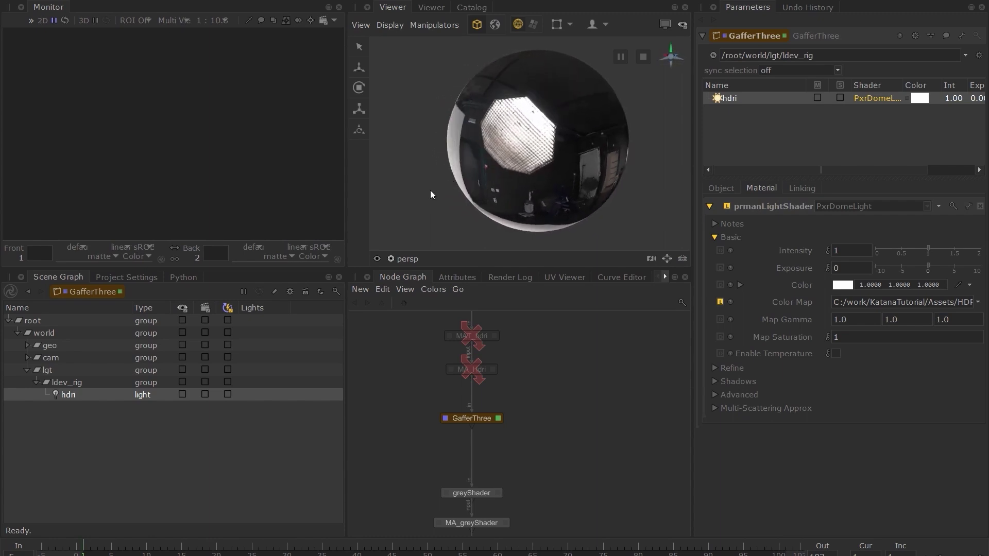
# - Expand geo and its top-level model group, then expand the whole Giant_Hand_Grp branch
pyautogui.click(27, 345)
pyautogui.click(37, 357)
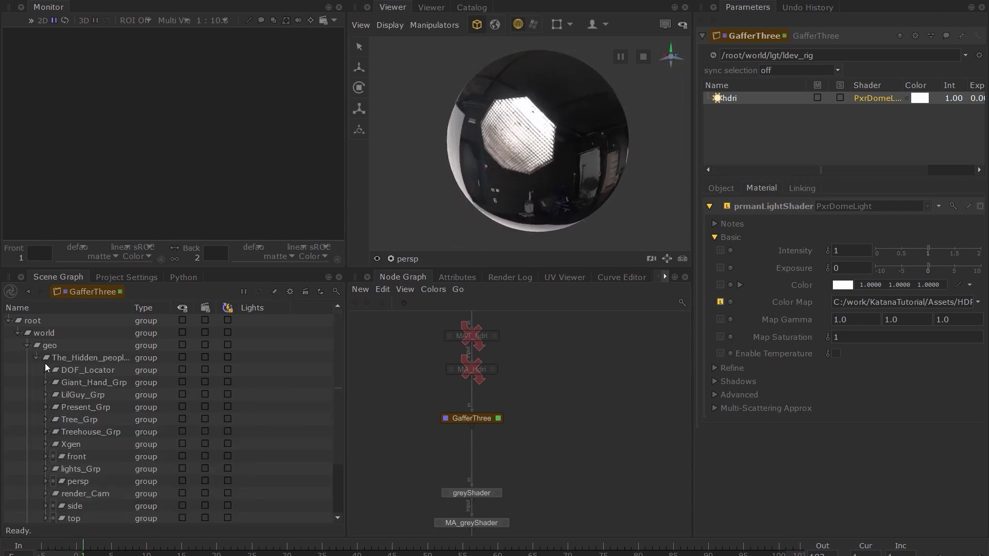
pyautogui.rightClick(71, 384)
pyautogui.click(104, 392)
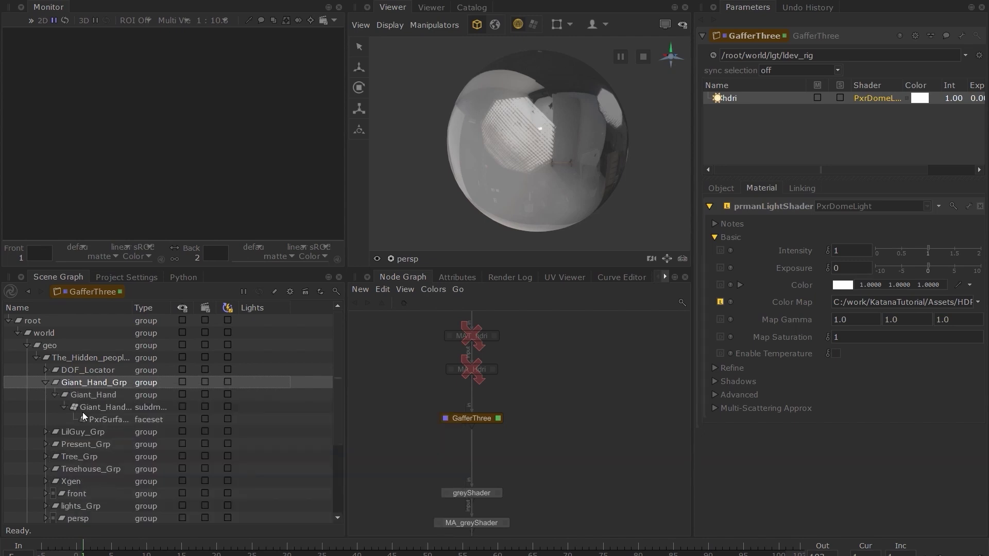
# - Expand the Treehouse_Grp branch and select the hdri dome light
pyautogui.click(95, 469)
pyautogui.rightClick(95, 469)
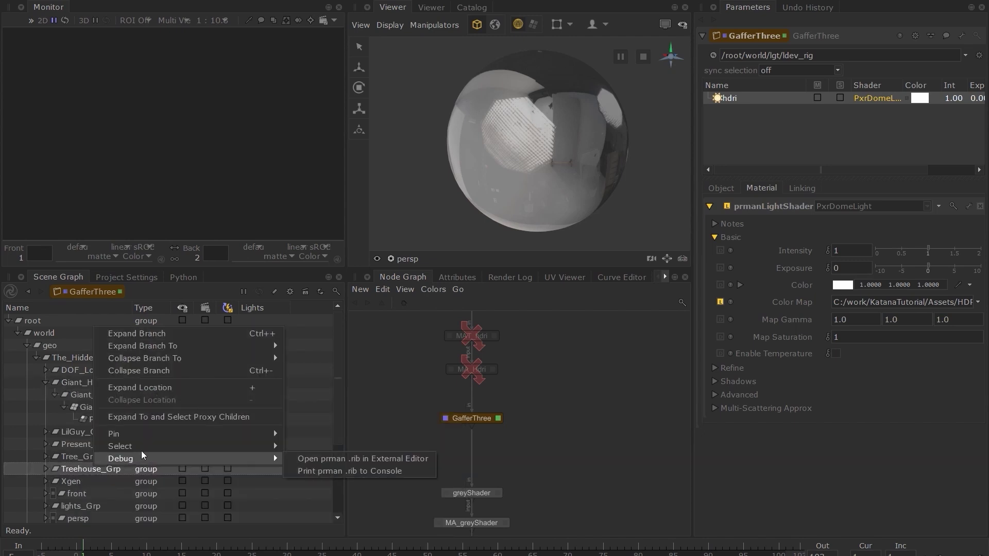
pyautogui.moveTo(155, 333)
pyautogui.click(319, 332)
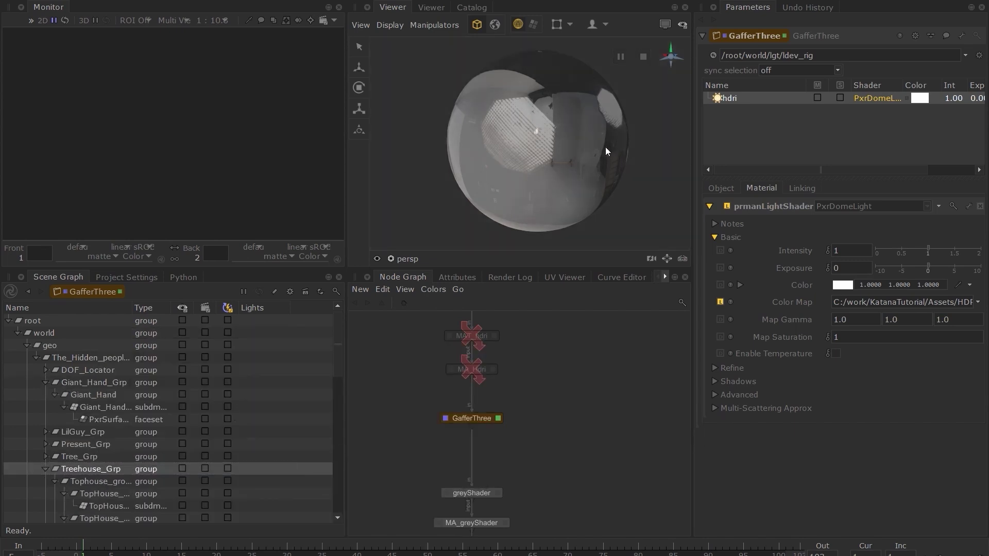
pyautogui.click(615, 181)
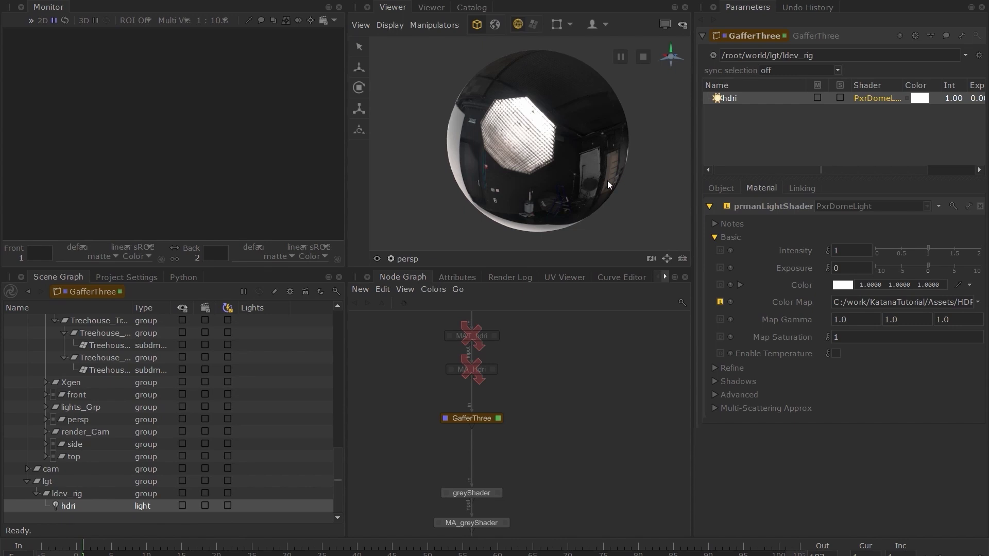
# - Give the hdri dome light translate handles (W), orbit the view, then switch to rotate (E)
pyautogui.moveTo(607, 181)
pyautogui.keyDown('alt'); pyautogui.mouseDown(button='middle')
pyautogui.moveTo(594, 181)
pyautogui.moveTo(594, 192)
pyautogui.mouseUp(button='middle'); pyautogui.keyUp('alt')
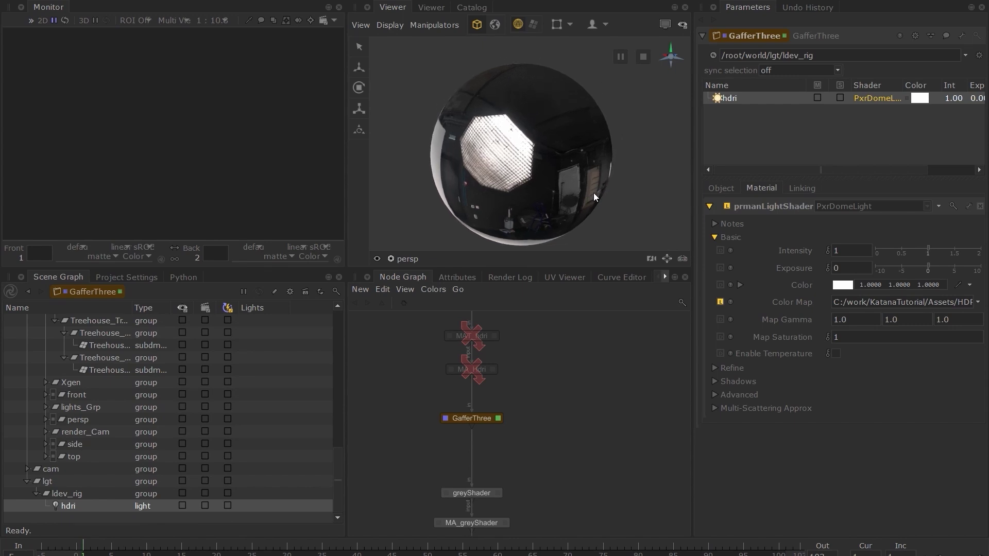
pyautogui.press('w')
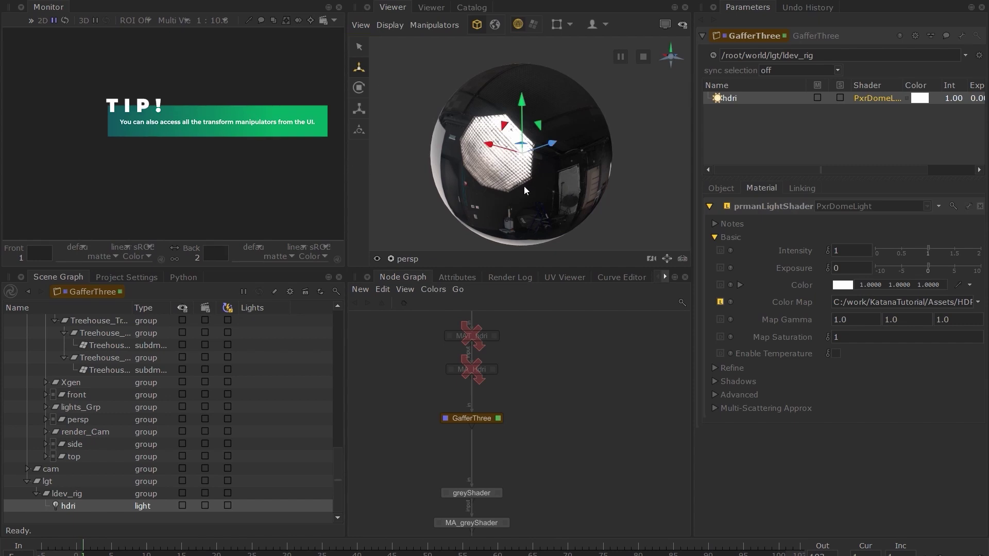
pyautogui.keyDown('alt'); pyautogui.moveTo(544, 187); pyautogui.dragTo(483, 186); pyautogui.keyUp('alt')
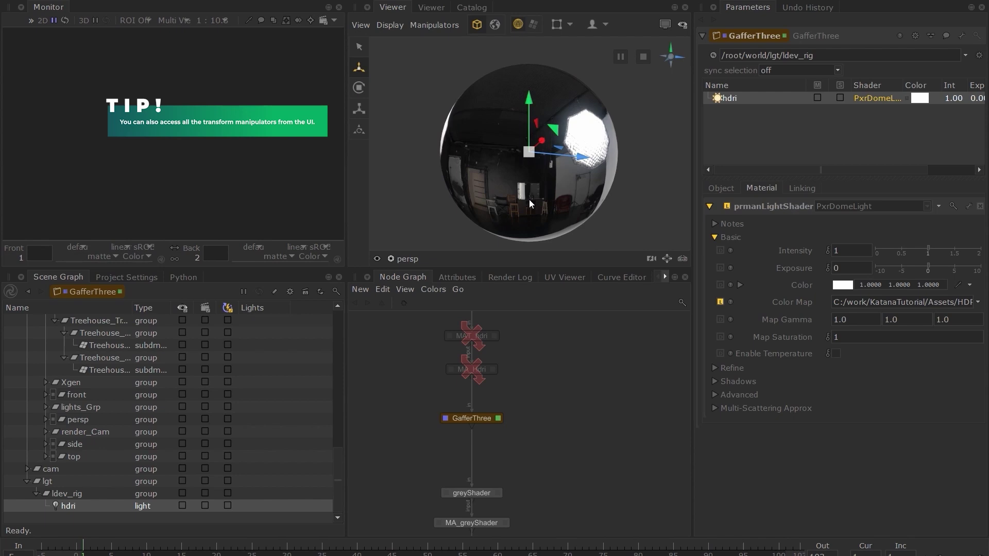
pyautogui.press('e')
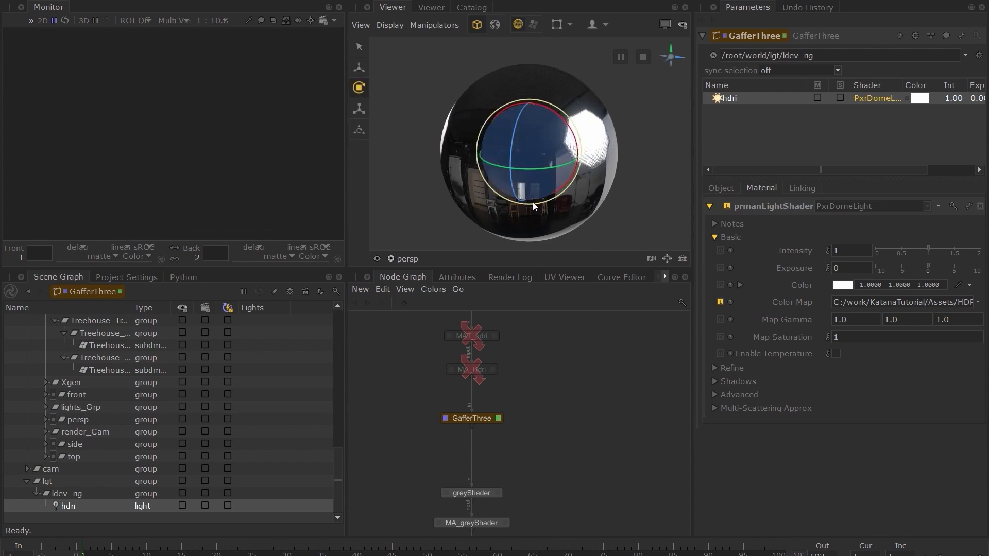
# - Start a live render from the PrmanGlobalStatements node
pyautogui.moveTo(548, 471); pyautogui.dragTo(587, 333, button='middle')
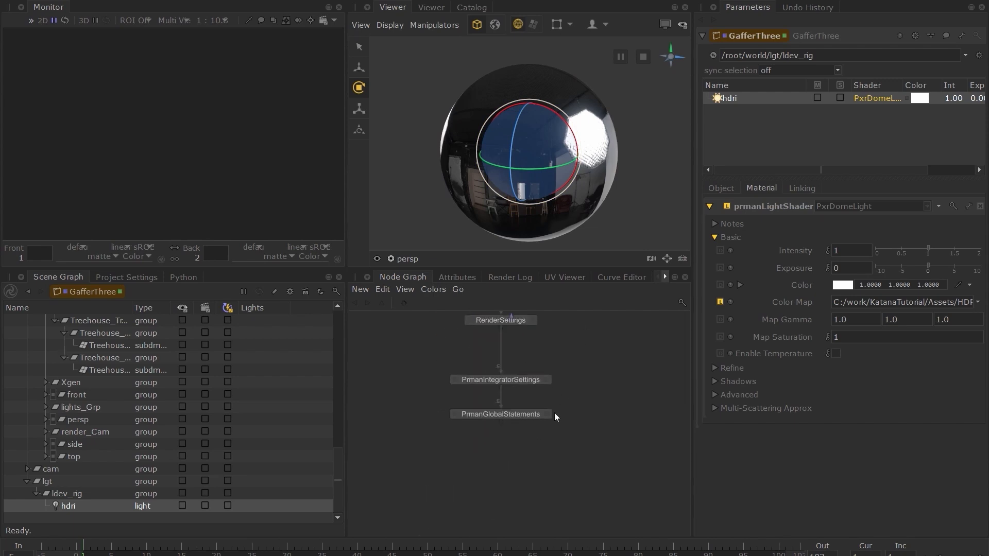
pyautogui.click(541, 415)
pyautogui.rightClick(541, 415)
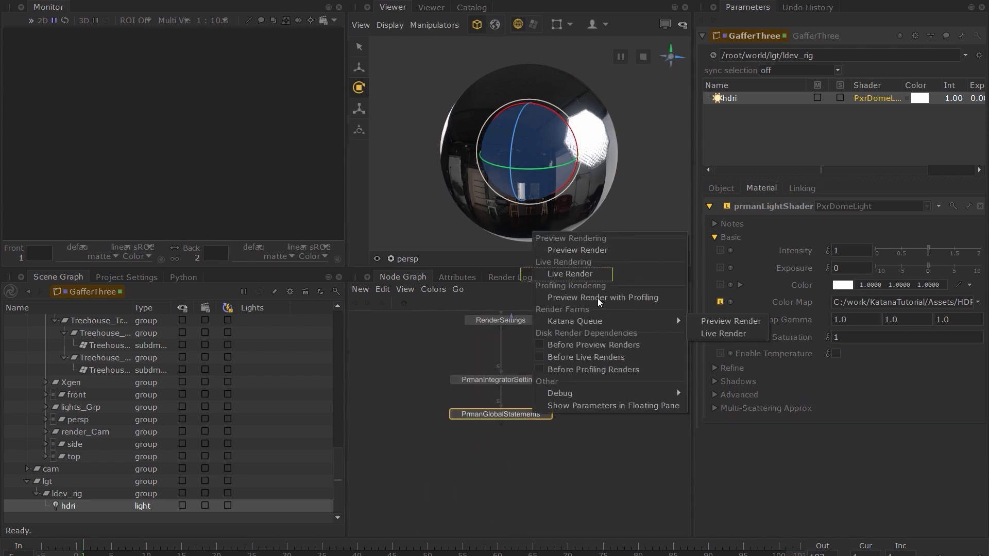
pyautogui.click(631, 279)
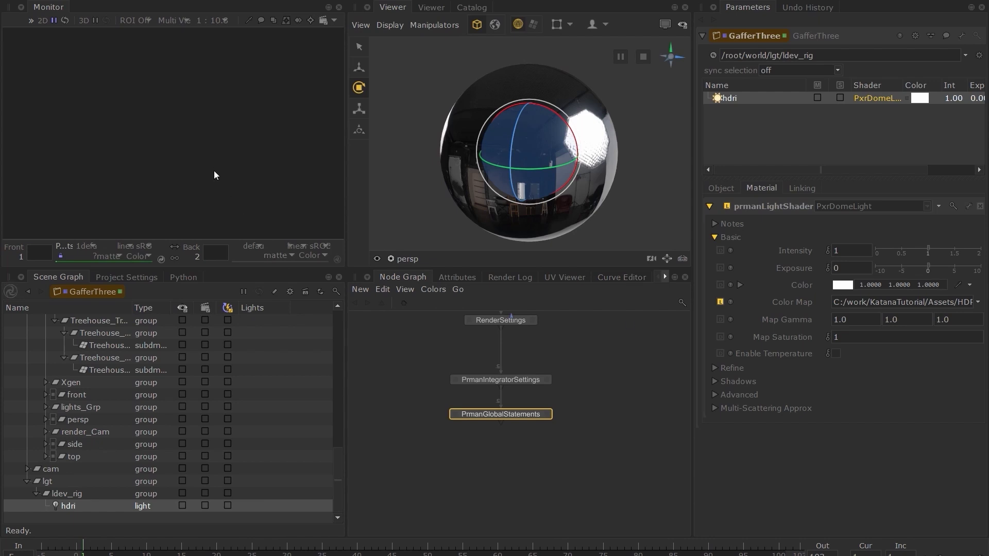
# - Rotate the hdri dome light so the HDRI's bright softbox turns to the dome's other side
pyautogui.moveTo(581, 430); pyautogui.dragTo(580, 464, button='middle')
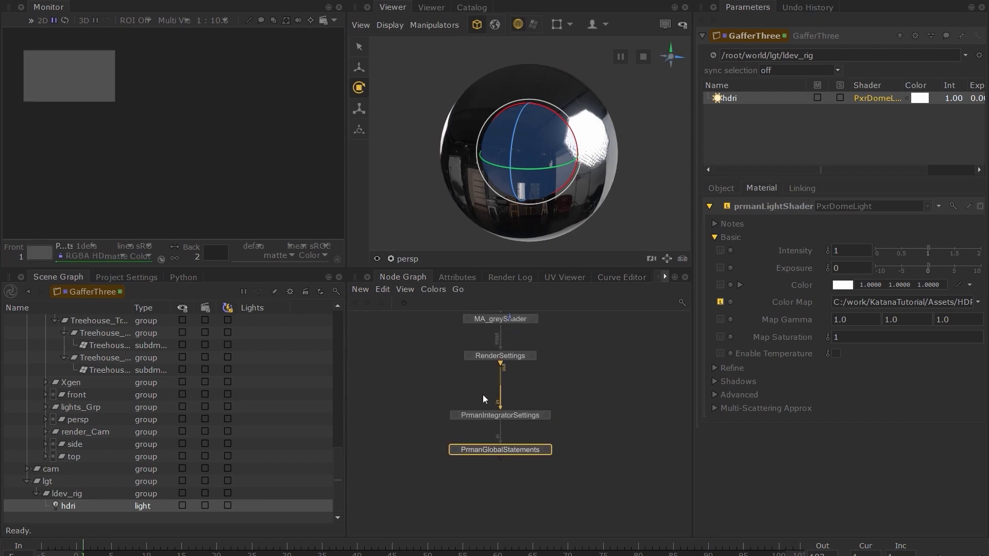
pyautogui.scroll(1, 132, 179)
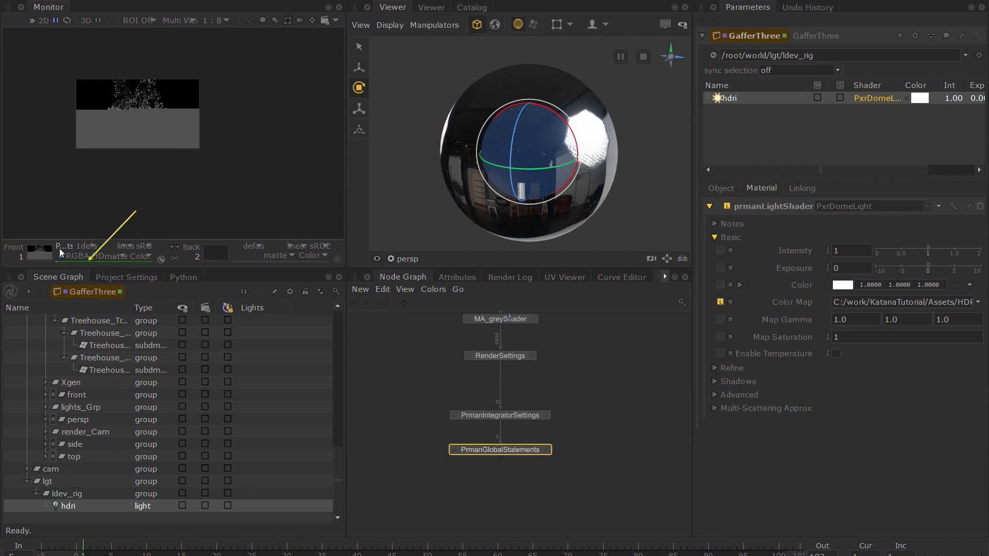
pyautogui.scroll(2, 131, 110)
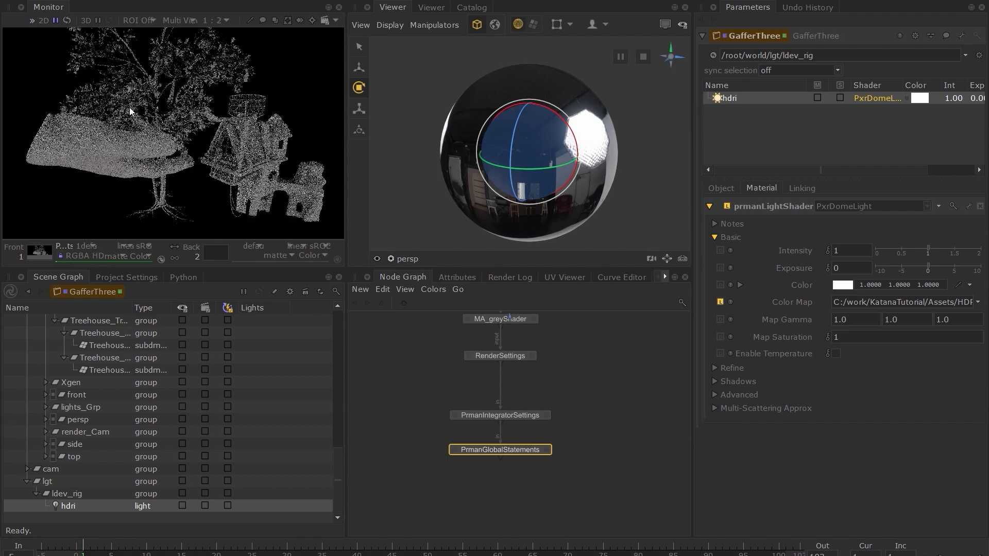
pyautogui.moveTo(550, 168); pyautogui.dragTo(532, 177)
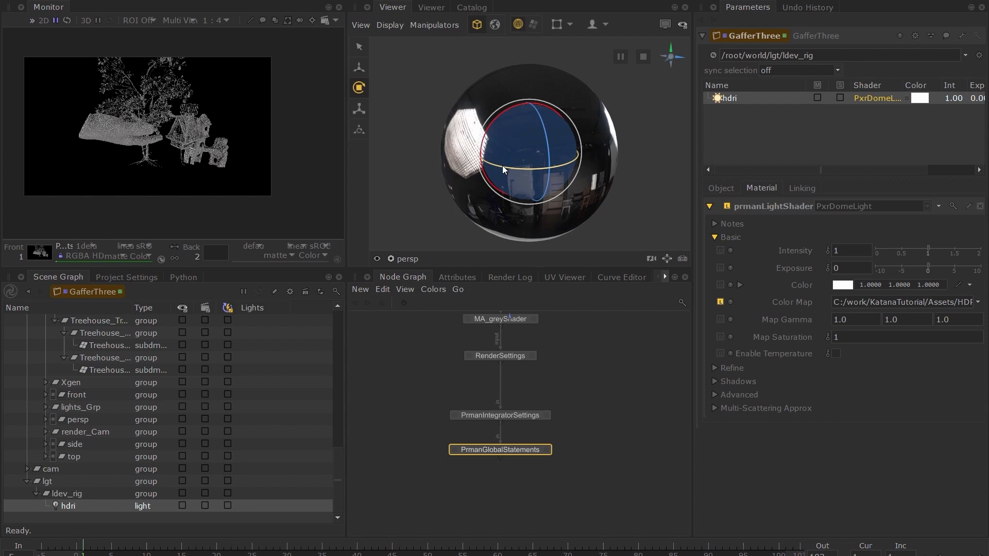
pyautogui.scroll(1, 121, 121)
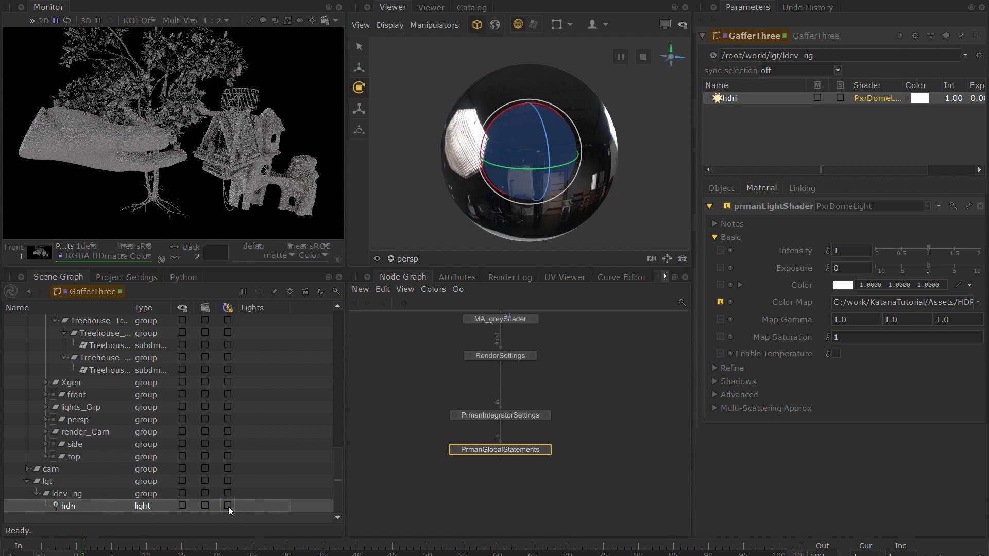
# - Include the hdri light in the live render and rotate its dome environment further
pyautogui.rightClick(229, 509)
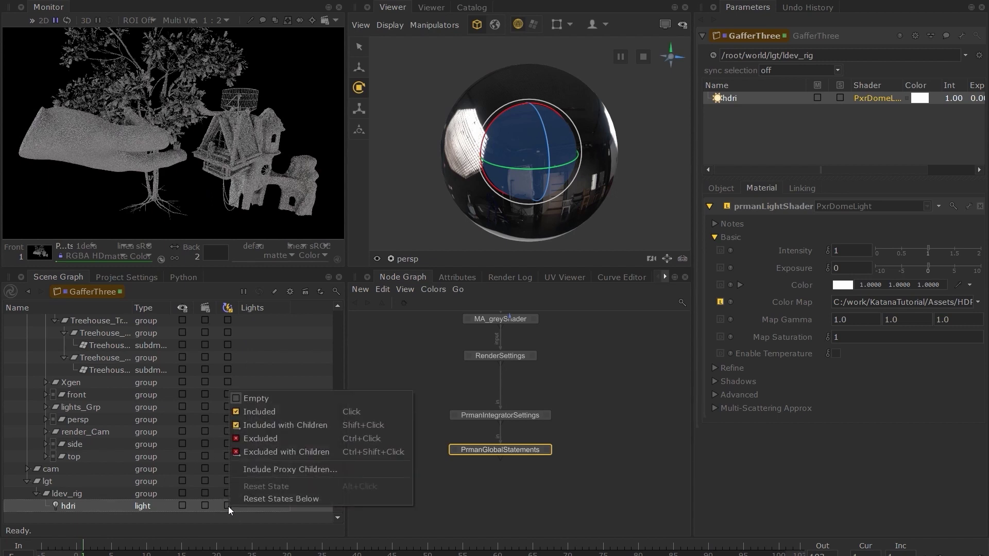
pyautogui.click(318, 412)
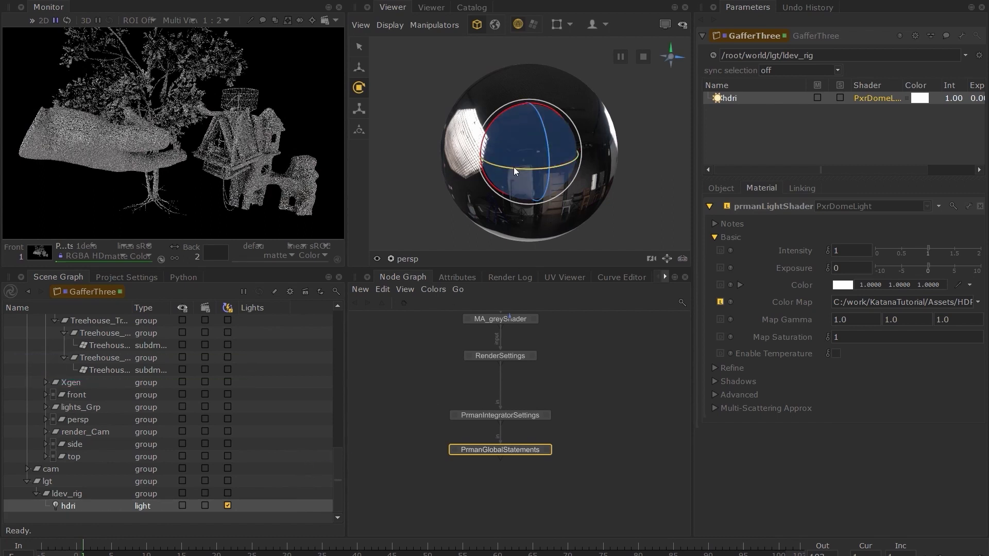
pyautogui.moveTo(525, 169)
pyautogui.mouseDown()
pyautogui.moveTo(557, 172)
pyautogui.moveTo(526, 169)
pyautogui.moveTo(519, 183)
pyautogui.mouseUp()
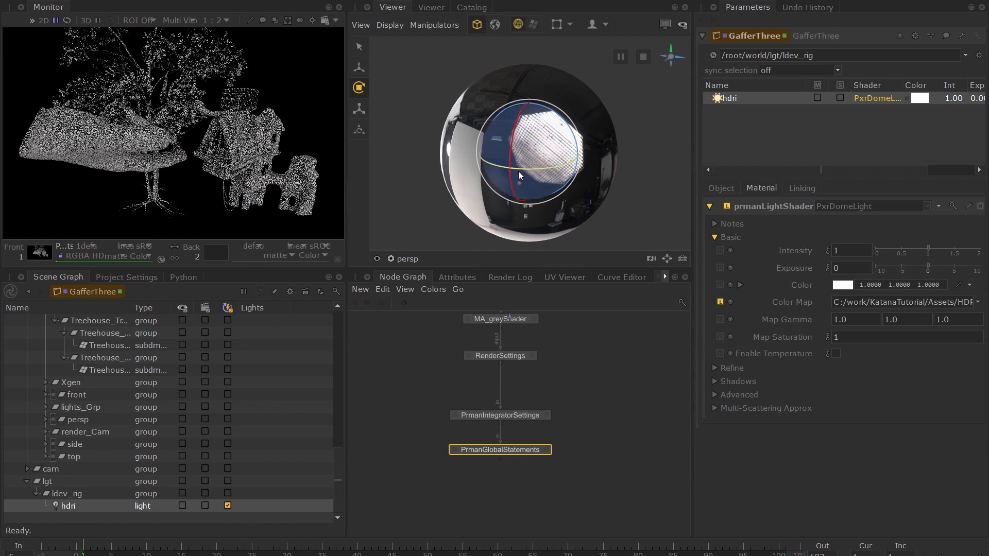
pyautogui.moveTo(519, 175); pyautogui.dragTo(542, 169)
# - Include the lgt group with all its children in the live render
pyautogui.scroll(1, 174, 154)
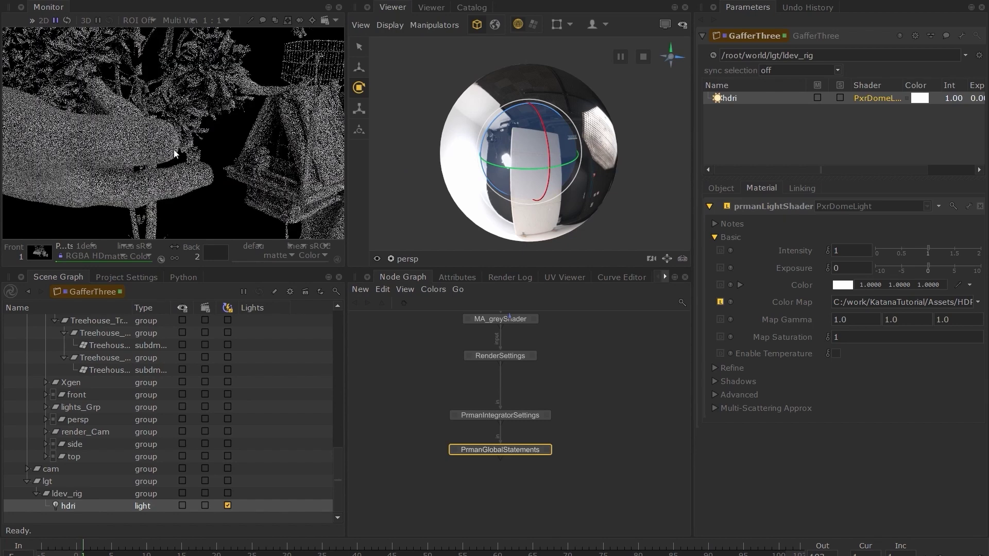
pyautogui.scroll(-1, 174, 154)
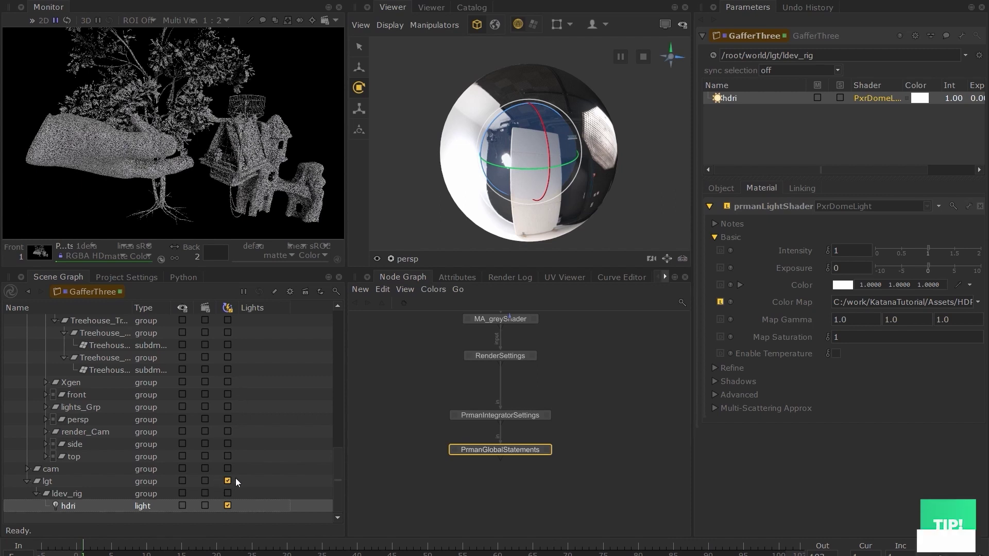
pyautogui.rightClick(228, 480)
pyautogui.click(290, 399)
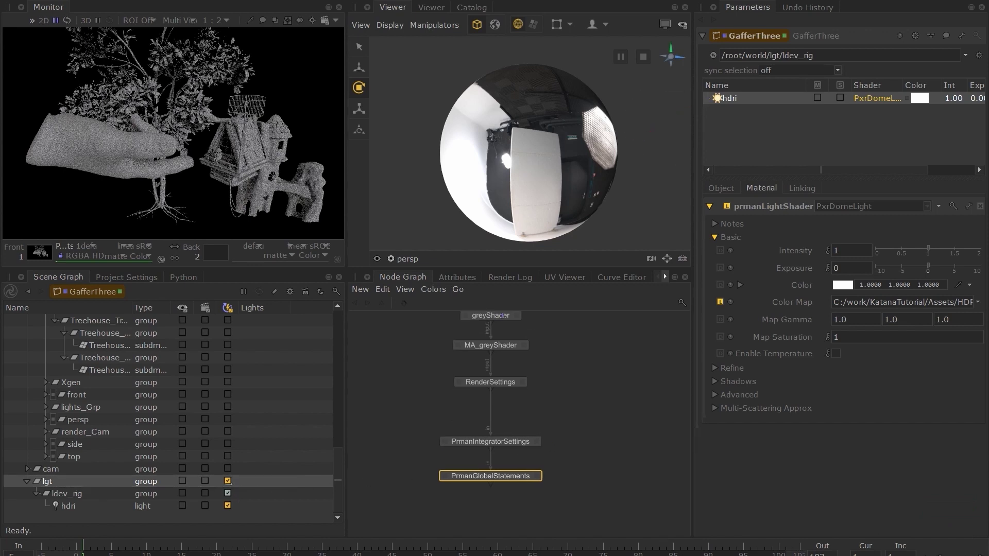
# - Reset the hdri dome light's rotate x, y and z values to 0 in its transform parameters
pyautogui.moveTo(569, 412); pyautogui.dragTo(559, 438, button='middle')
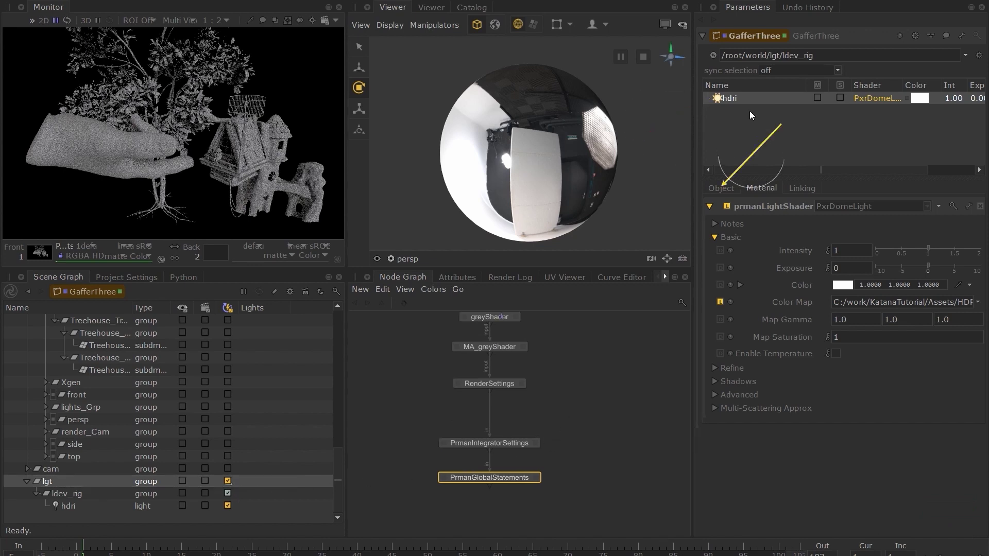
pyautogui.click(721, 189)
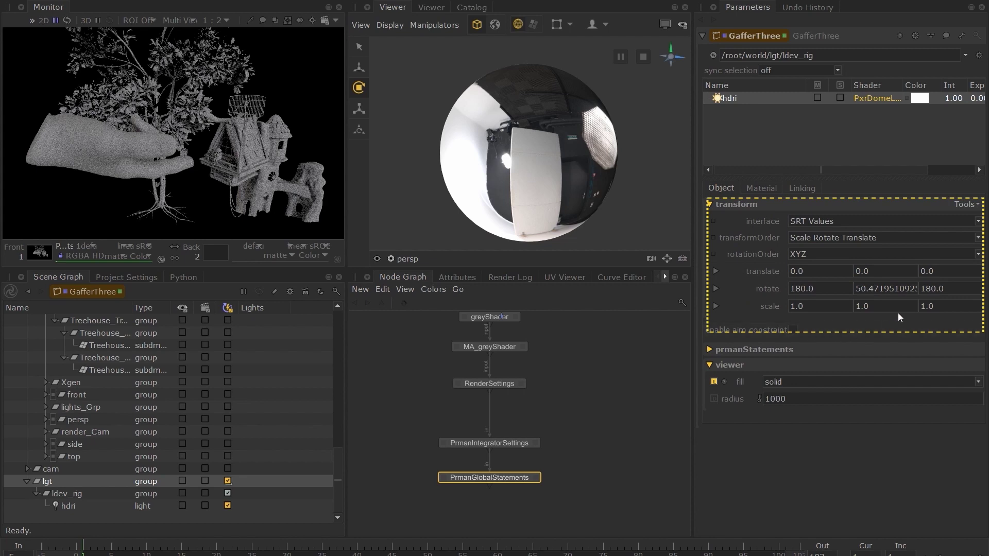
pyautogui.click(714, 288)
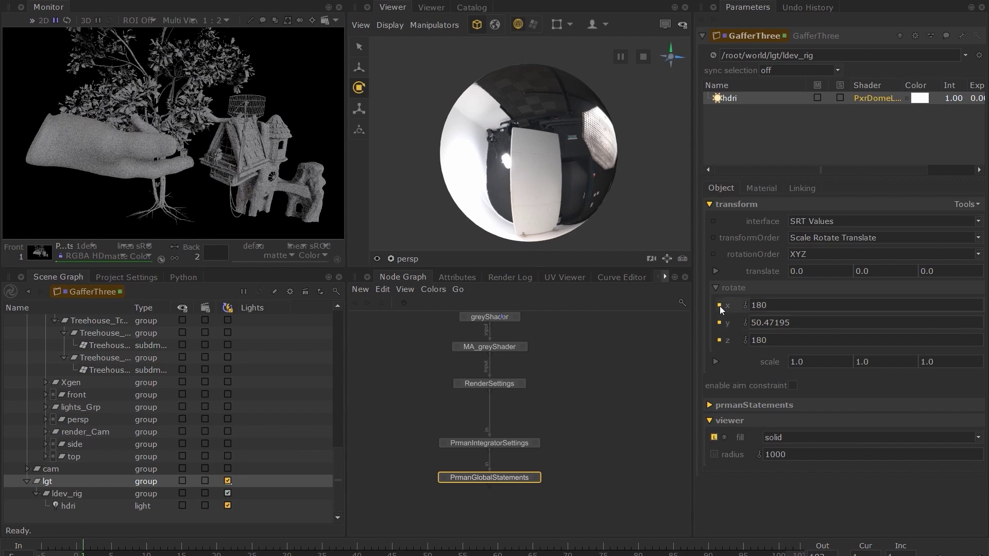
pyautogui.click(720, 306)
pyautogui.click(719, 322)
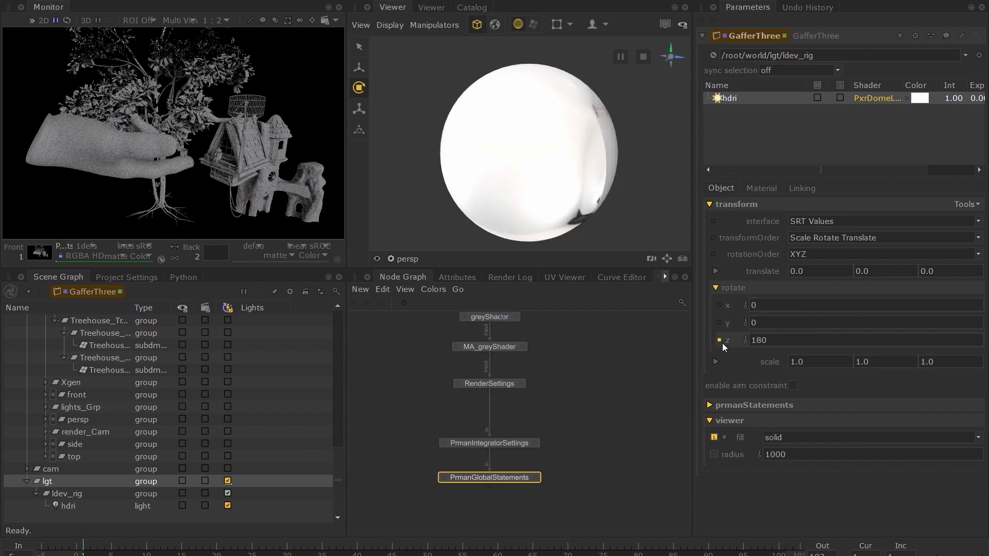
pyautogui.click(719, 340)
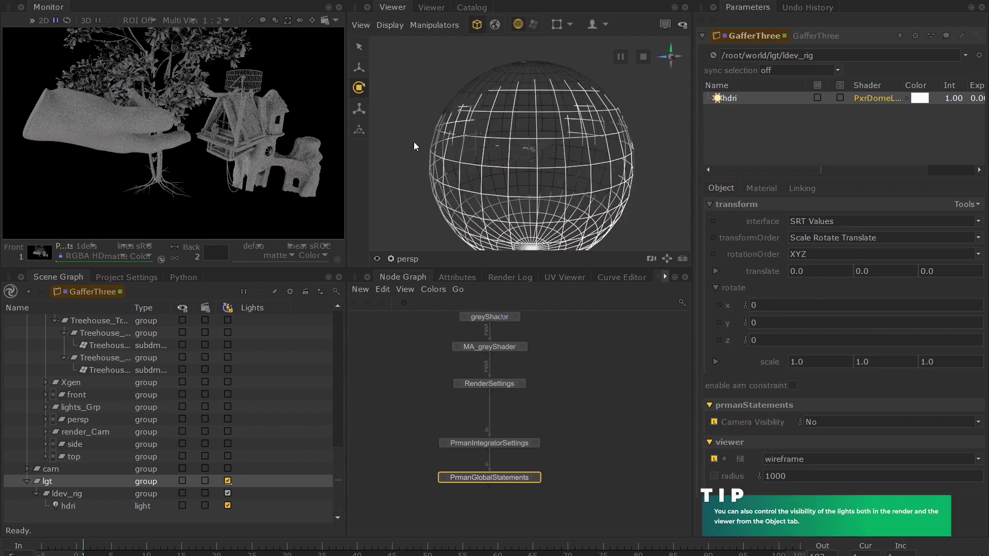
# - Enable Lighting Tools from the Viewer's Manipulators menu and orbit inside the wireframe dome
pyautogui.moveTo(414, 142)
pyautogui.keyDown('alt'); pyautogui.mouseDown()
pyautogui.moveTo(486, 188)
pyautogui.moveTo(545, 180)
pyautogui.moveTo(562, 192)
pyautogui.mouseUp(); pyautogui.keyUp('alt')
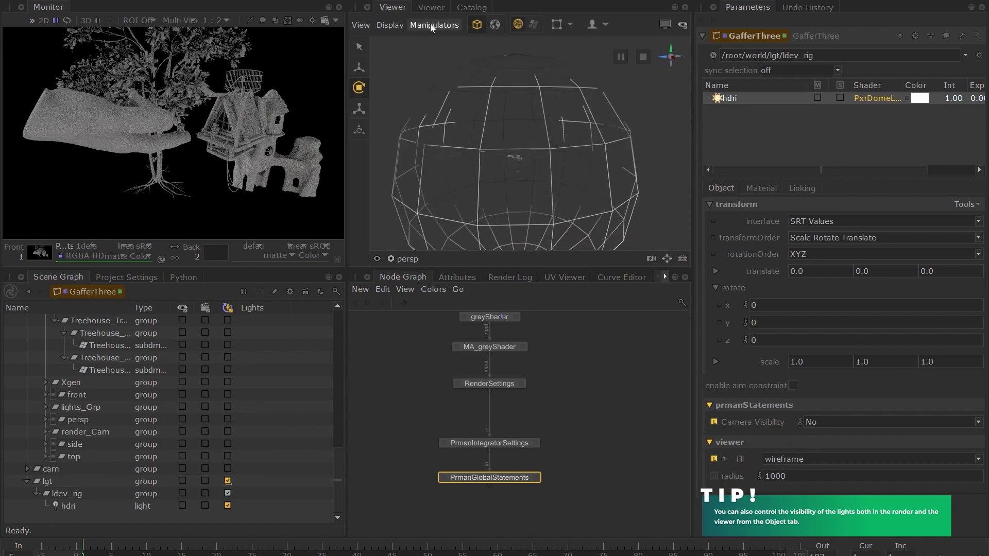
pyautogui.click(449, 24)
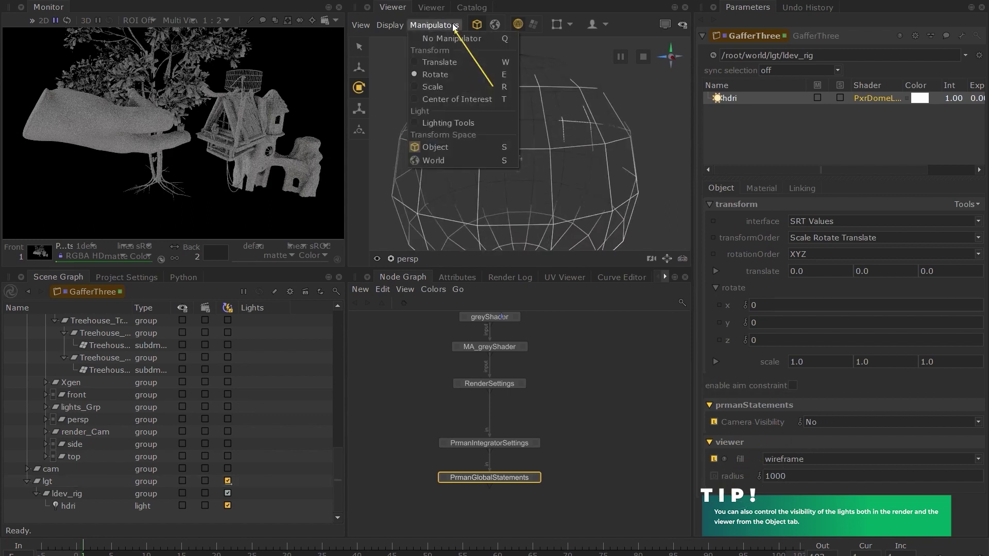
pyautogui.click(495, 123)
pyautogui.keyDown('alt'); pyautogui.moveTo(550, 169); pyautogui.dragTo(524, 190, button='right'); pyautogui.keyUp('alt')
pyautogui.keyDown('alt'); pyautogui.moveTo(524, 190); pyautogui.dragTo(676, 174); pyautogui.keyUp('alt')
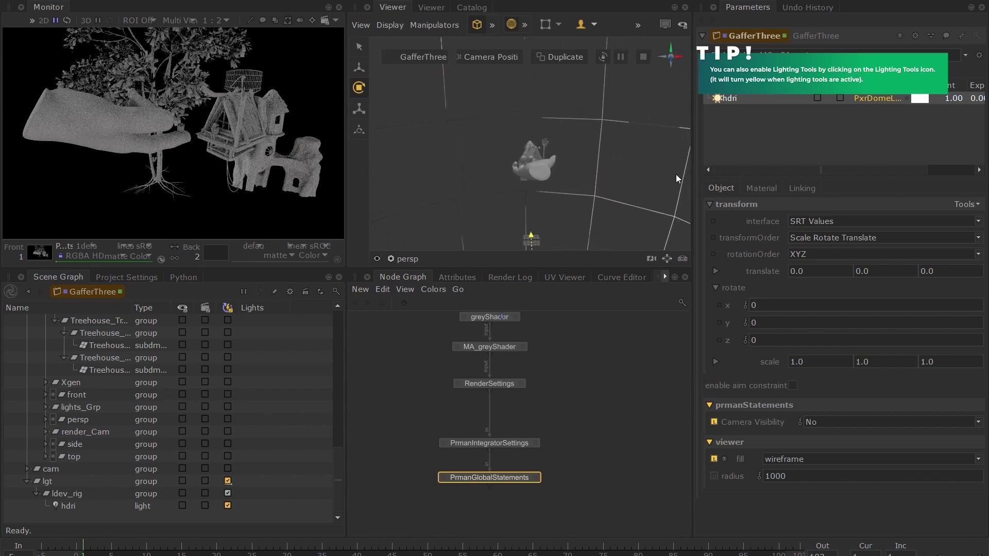
# - Look over the rig's add-light options without choosing one, and orbit around the scene
pyautogui.rightClick(746, 144)
pyautogui.moveTo(801, 175)
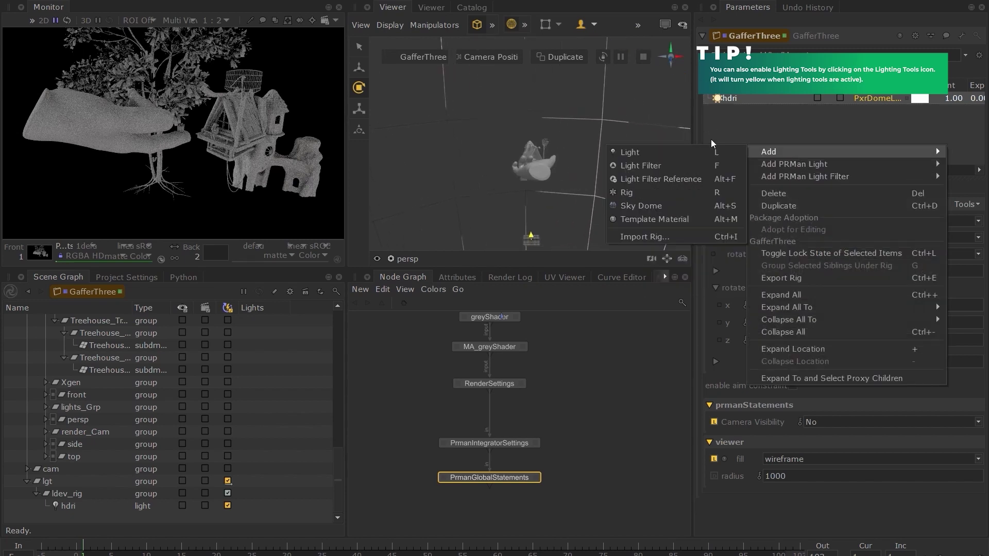
pyautogui.click(729, 119)
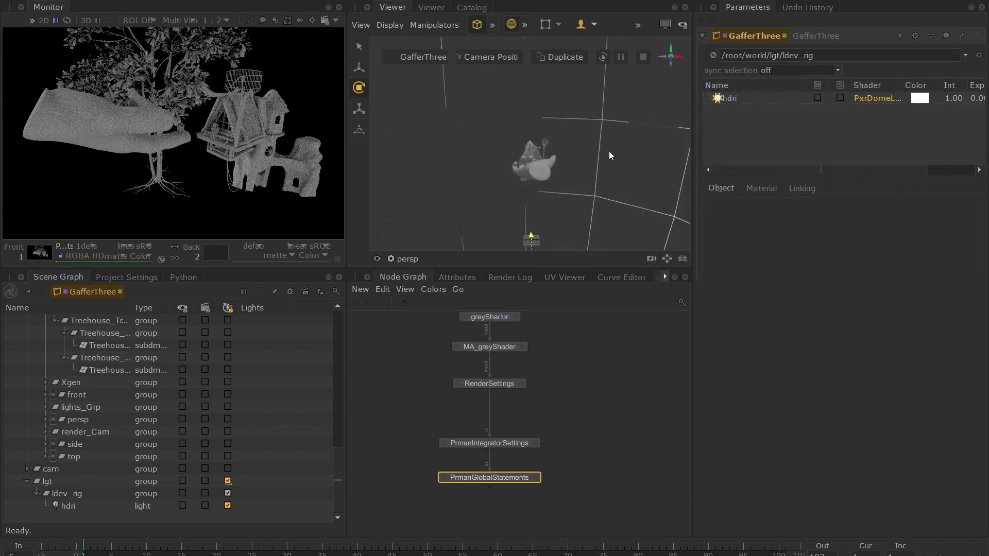
pyautogui.keyDown('alt'); pyautogui.moveTo(569, 193); pyautogui.dragTo(590, 175); pyautogui.keyUp('alt')
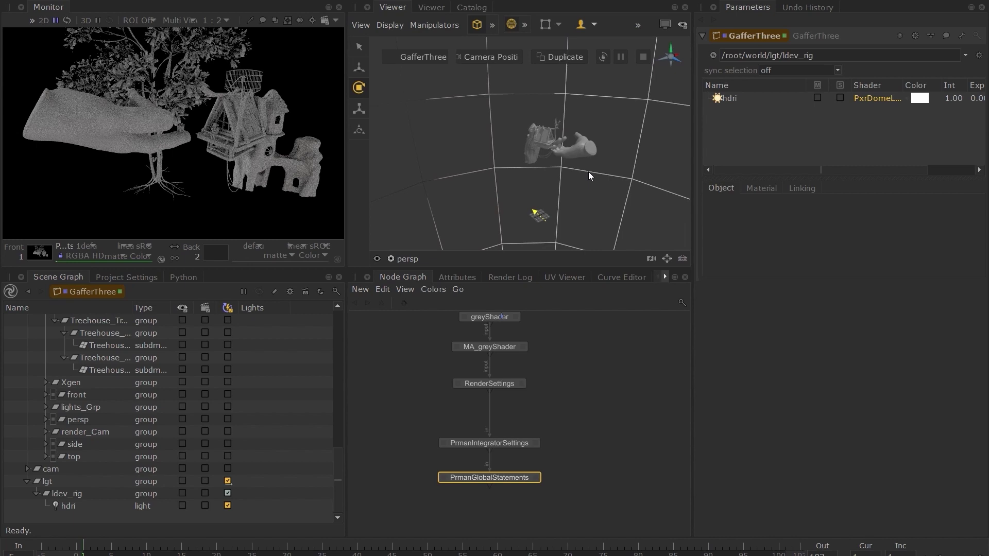
pyautogui.keyDown('alt'); pyautogui.moveTo(588, 171); pyautogui.dragTo(515, 174); pyautogui.keyUp('alt')
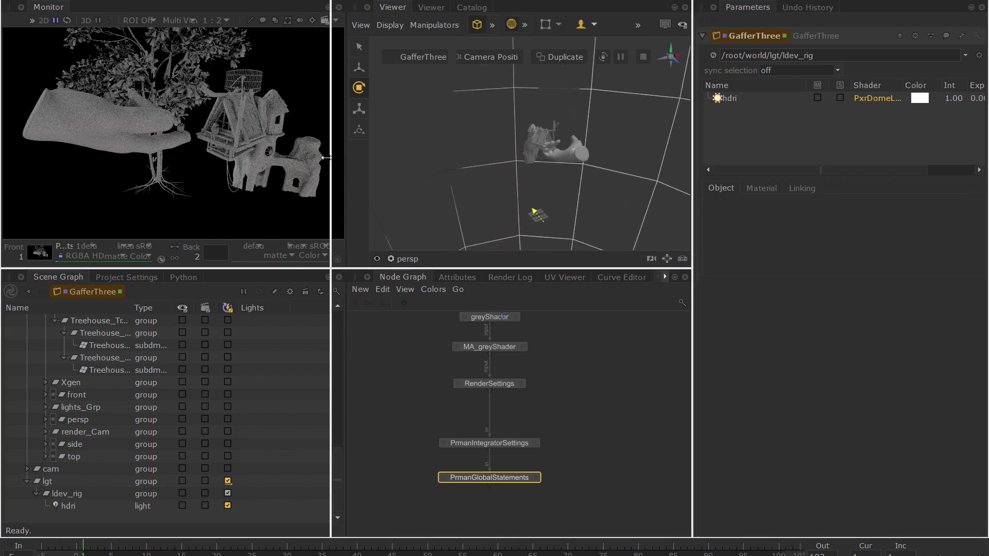
# - Widen the 3D viewer and set the light type to create to PxrRectLight
pyautogui.moveTo(347, 157); pyautogui.dragTo(291, 157)
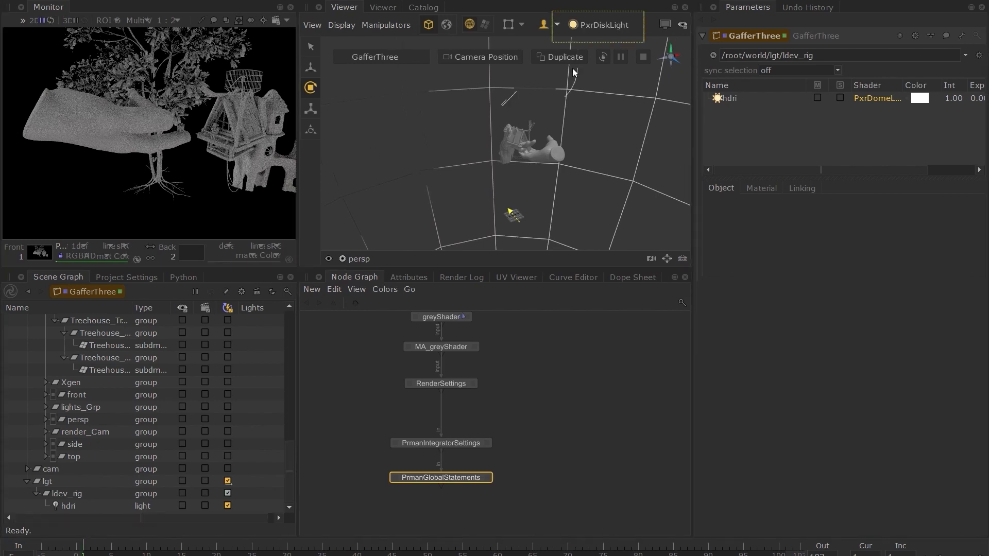
pyautogui.click(608, 27)
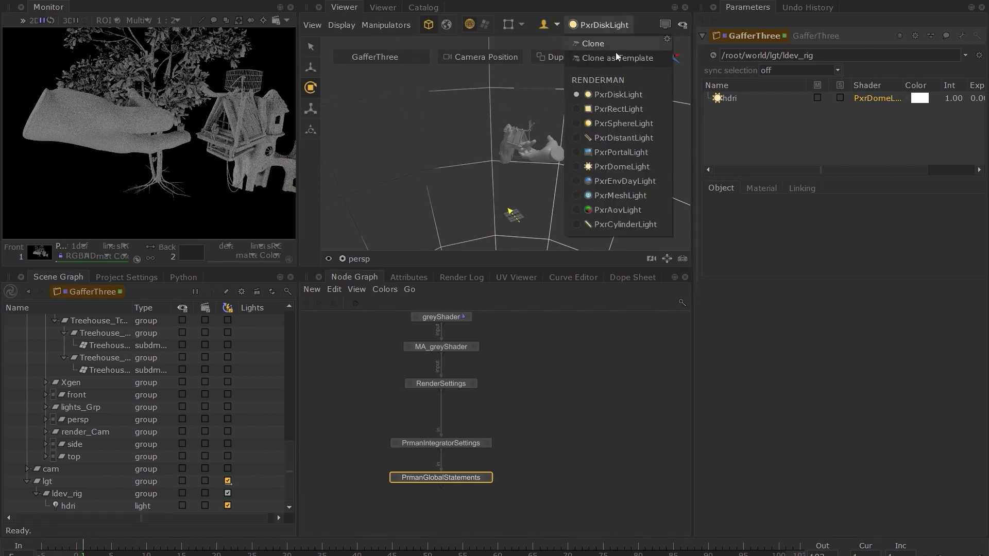
pyautogui.click(644, 110)
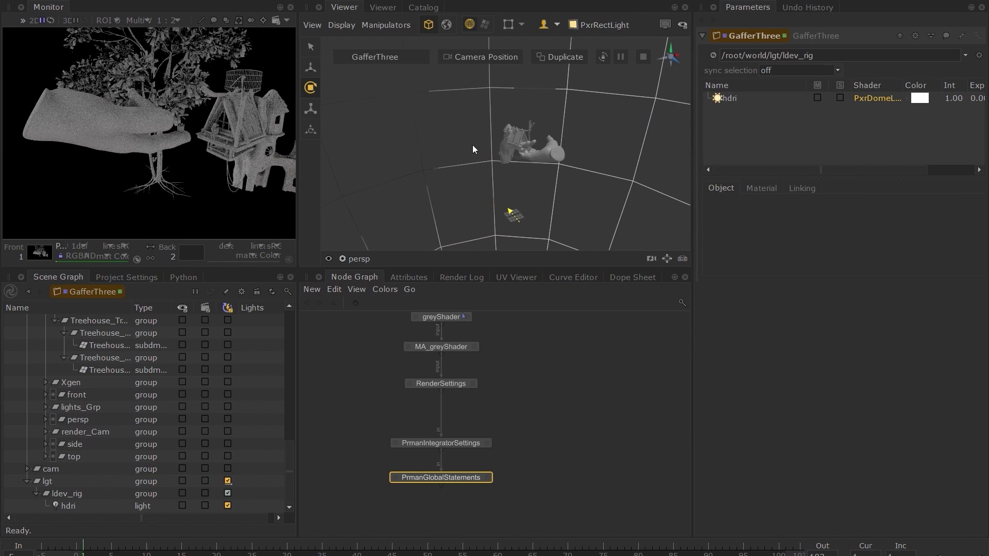
# - Look through the persp camera and create the PxrRectLight at the camera position
pyautogui.click(358, 260)
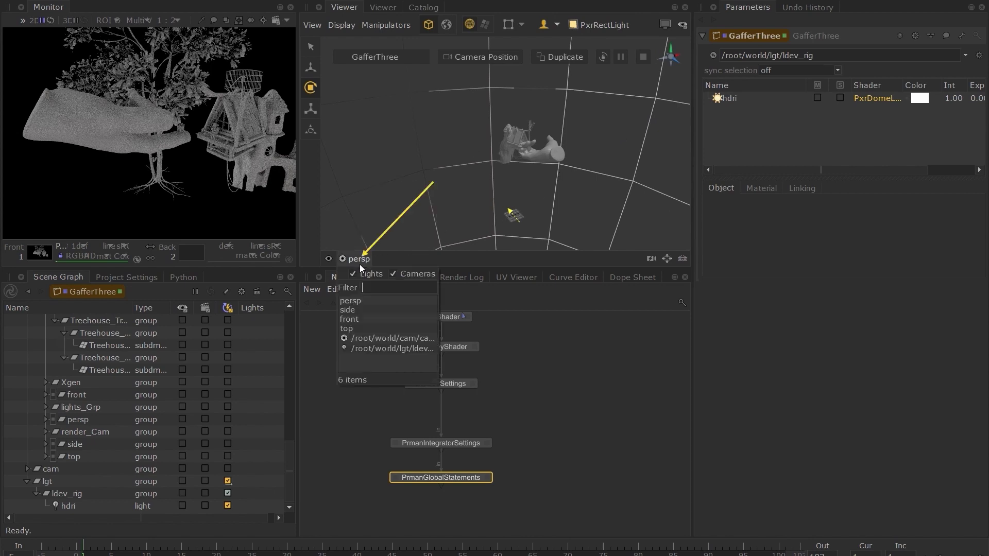
pyautogui.click(374, 301)
pyautogui.moveTo(524, 178)
pyautogui.keyDown('alt'); pyautogui.mouseDown()
pyautogui.moveTo(535, 184)
pyautogui.moveTo(512, 187)
pyautogui.moveTo(539, 204)
pyautogui.moveTo(554, 200)
pyautogui.moveTo(524, 214)
pyautogui.mouseUp(); pyautogui.keyUp('alt')
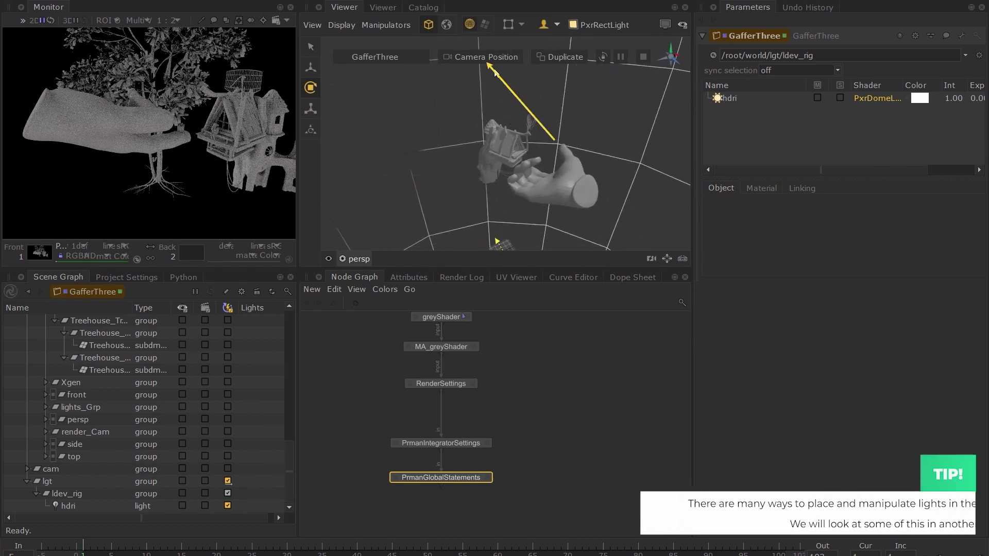
pyautogui.click(509, 57)
pyautogui.keyDown('alt'); pyautogui.moveTo(508, 129); pyautogui.dragTo(453, 165); pyautogui.keyUp('alt')
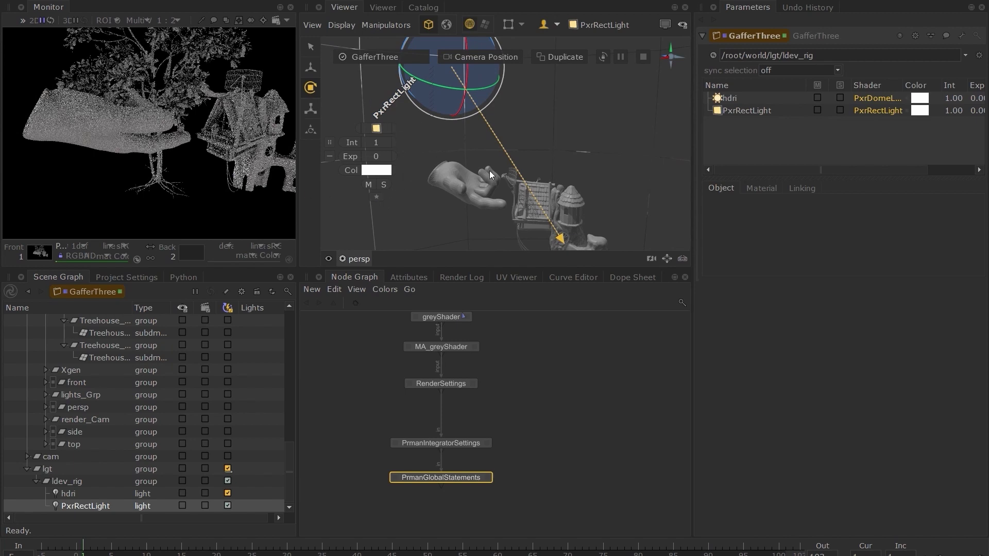
# - Mute the hdri dome light
pyautogui.keyDown('alt'); pyautogui.moveTo(489, 171); pyautogui.dragTo(502, 172); pyautogui.keyUp('alt')
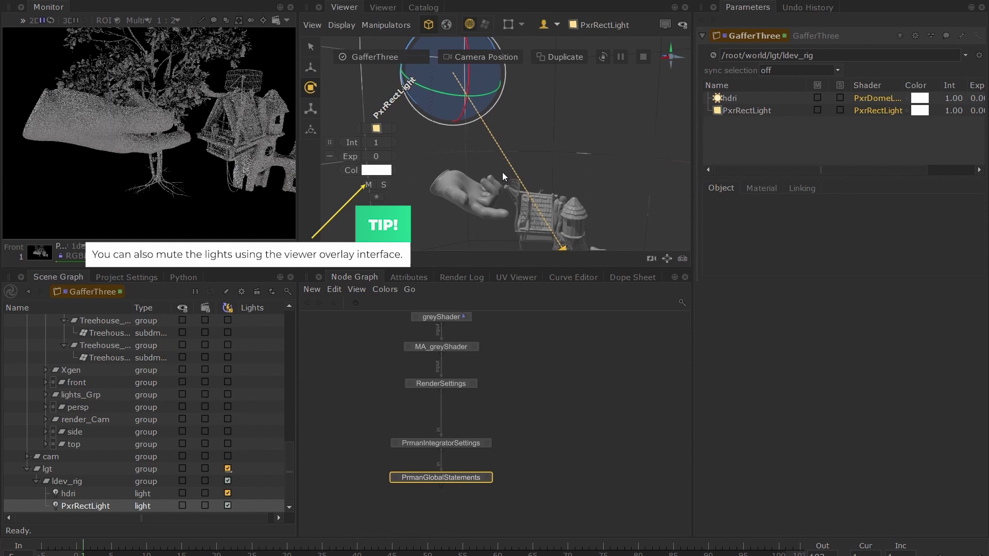
pyautogui.click(817, 98)
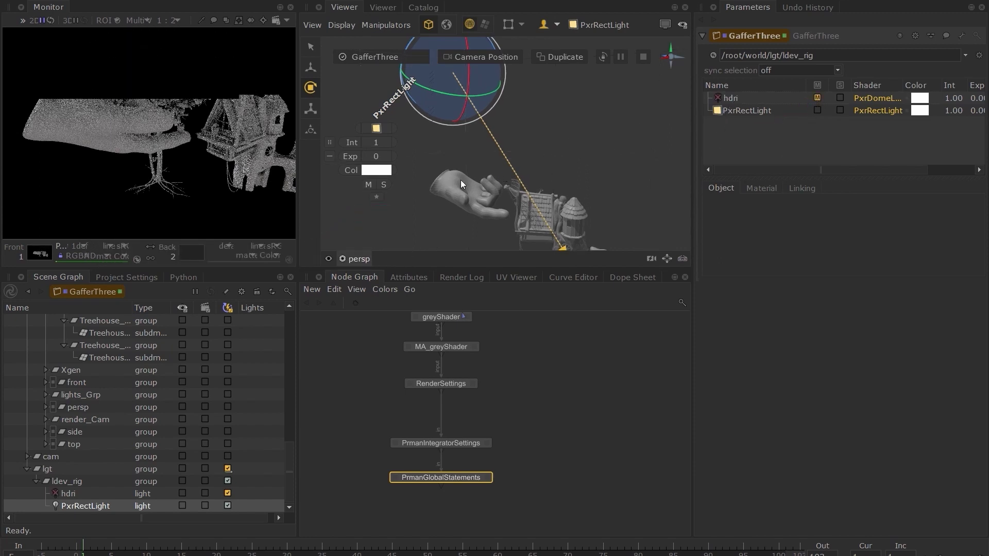
pyautogui.keyDown('alt'); pyautogui.moveTo(483, 177); pyautogui.dragTo(511, 178); pyautogui.keyUp('alt')
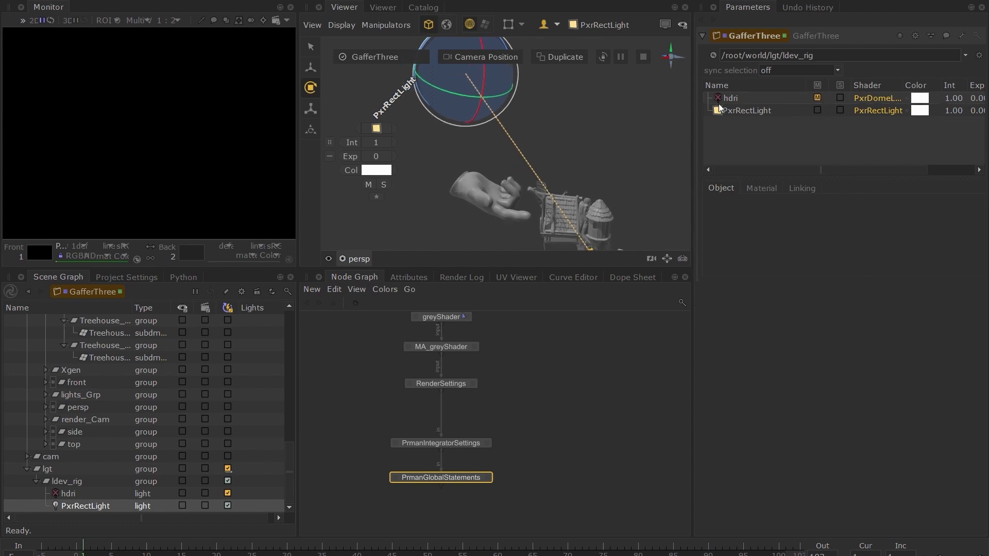
# - Lower the rect light's exposure from 15 to 6.9, then switch to scaling with R
pyautogui.scroll(-1, 123, 166)
pyautogui.keyDown('alt'); pyautogui.moveTo(532, 174); pyautogui.dragTo(508, 194); pyautogui.keyUp('alt')
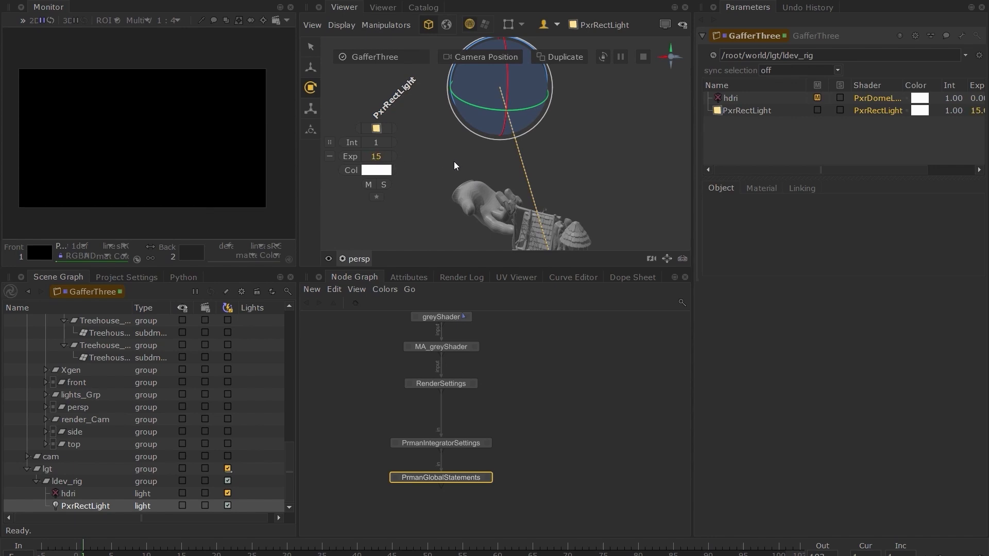
pyautogui.moveTo(382, 160); pyautogui.dragTo(363, 164)
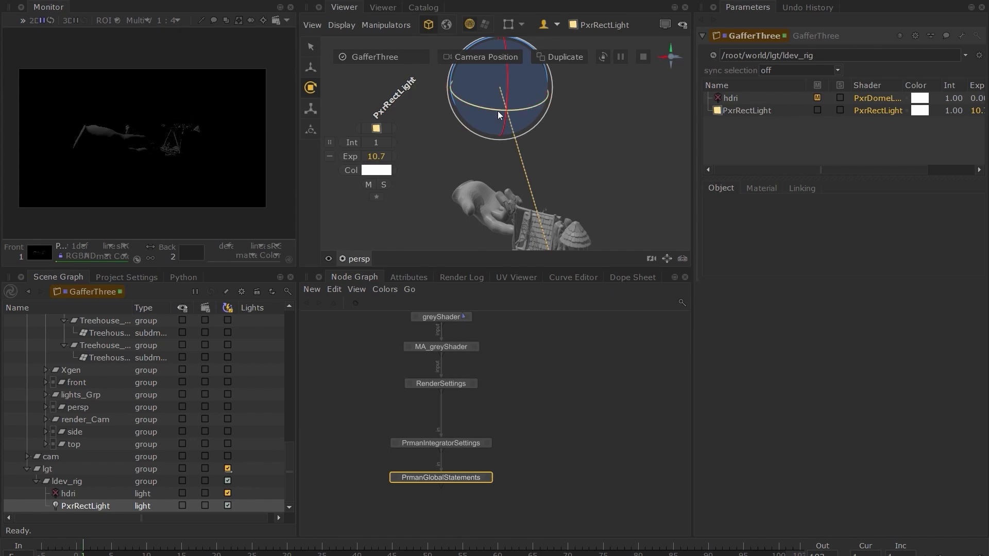
pyautogui.press('r')
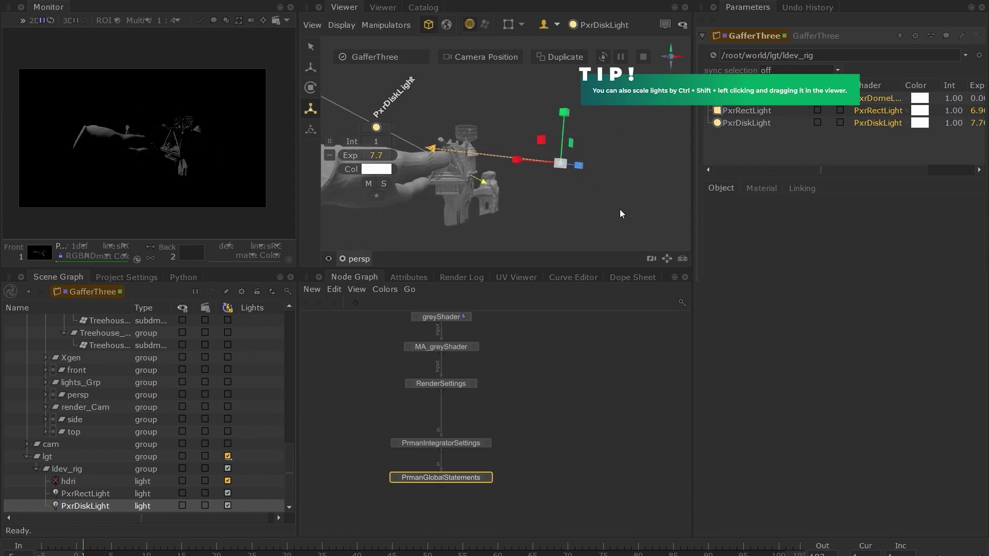
# - Tint the disk light orange
pyautogui.click(376, 169)
pyautogui.moveTo(488, 322); pyautogui.dragTo(488, 309)
pyautogui.click(561, 333)
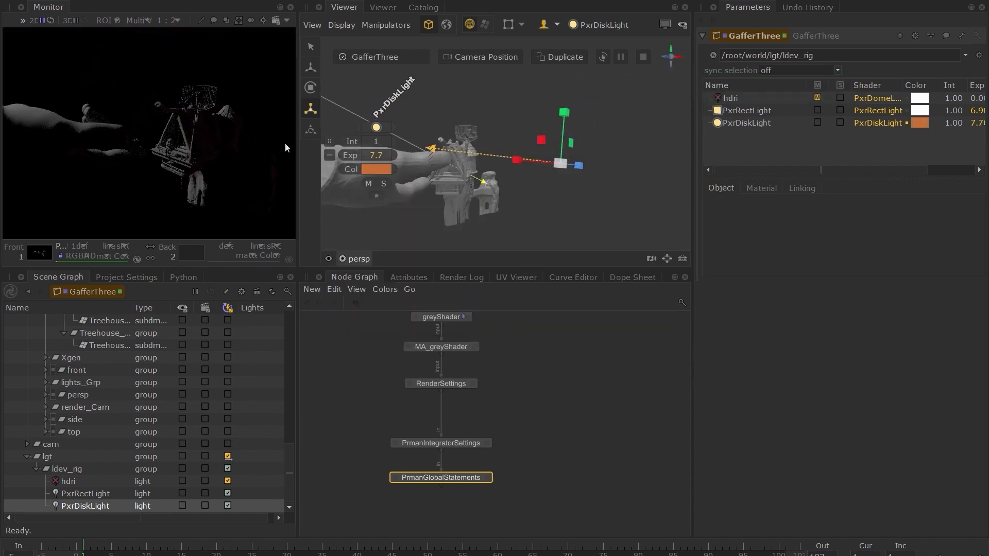
# - Delete the PxrRectLight and PxrDiskLight from the rig
pyautogui.click(790, 111)
pyautogui.click(771, 122)
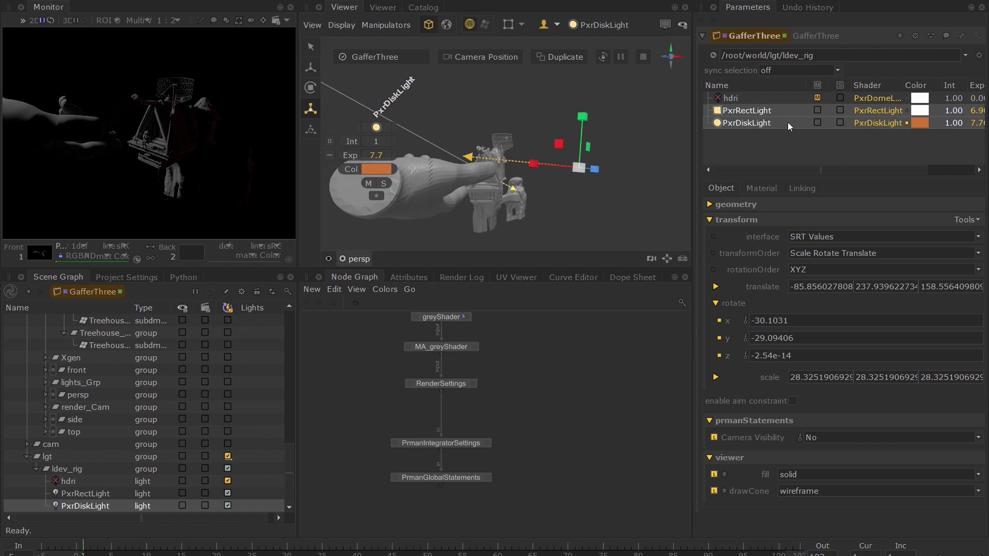
pyautogui.rightClick(787, 122)
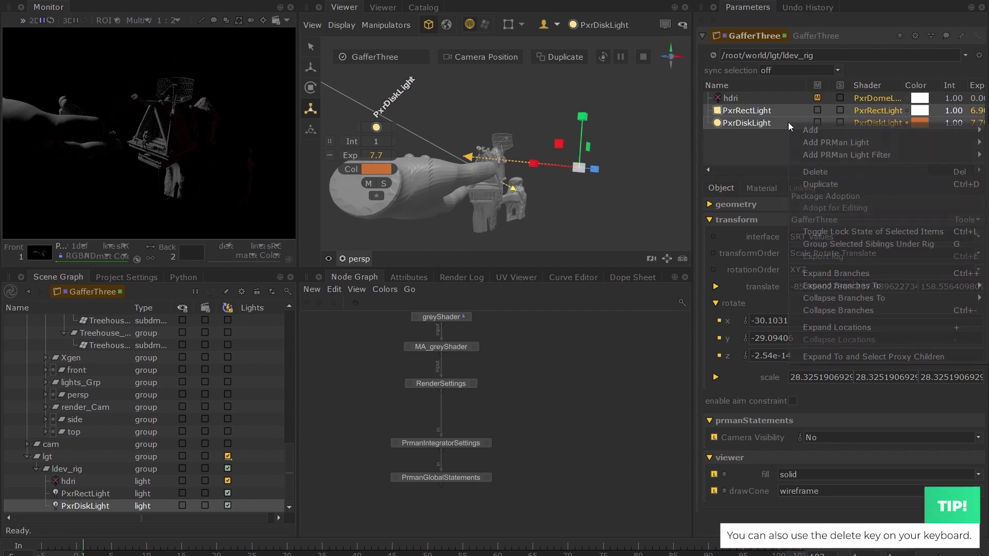
pyautogui.click(871, 173)
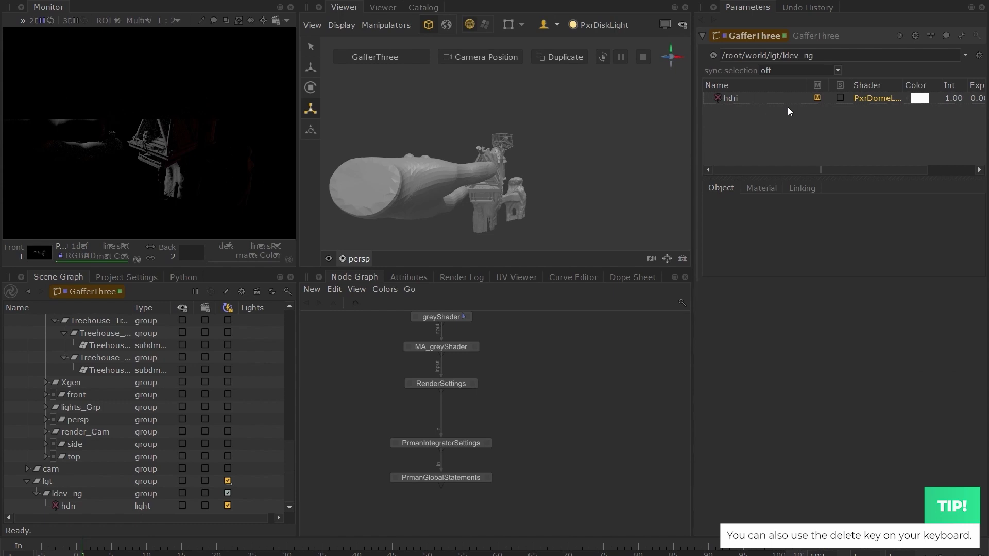
pyautogui.click(816, 98)
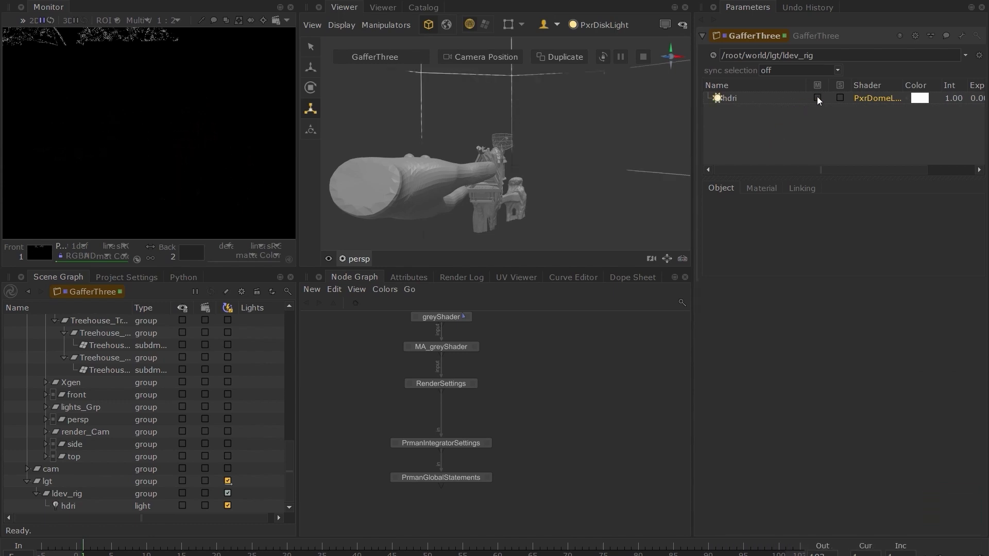